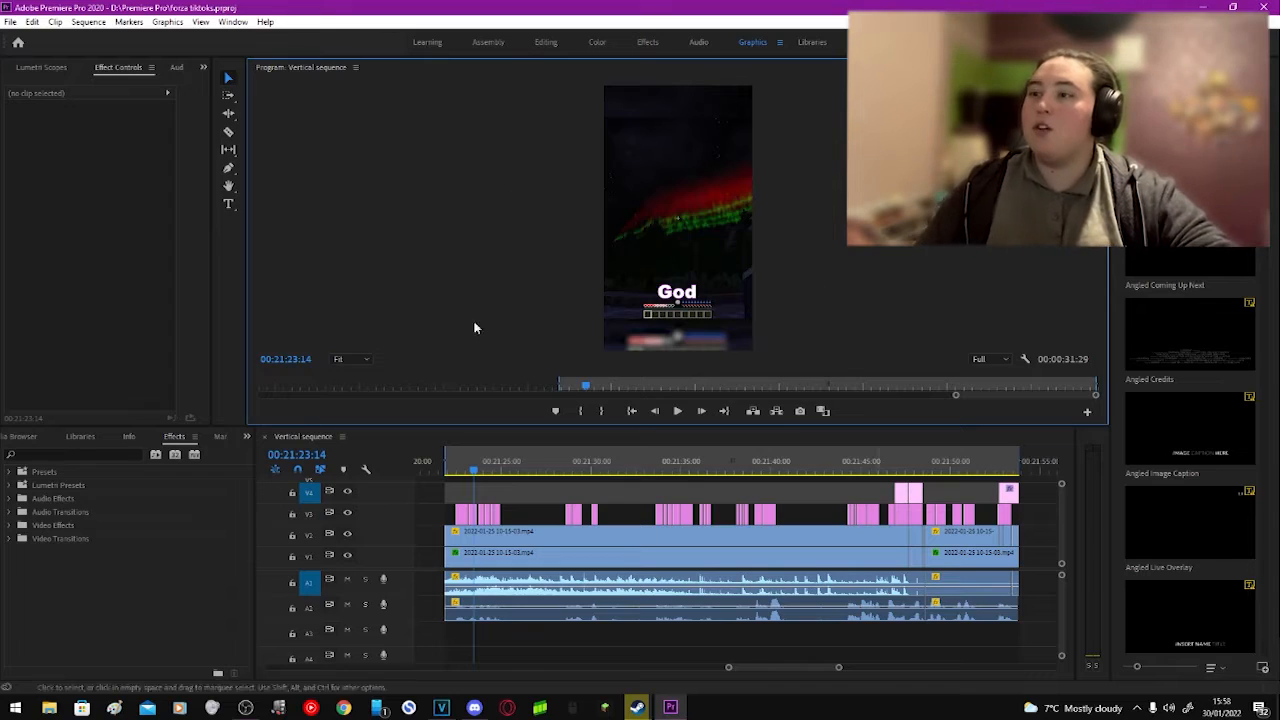
Step: Preview a few moments of the vertical sequence in Premiere Pro and of the project timeline in VEGAS Pro
left_click_drag(520, 470, 580, 466)
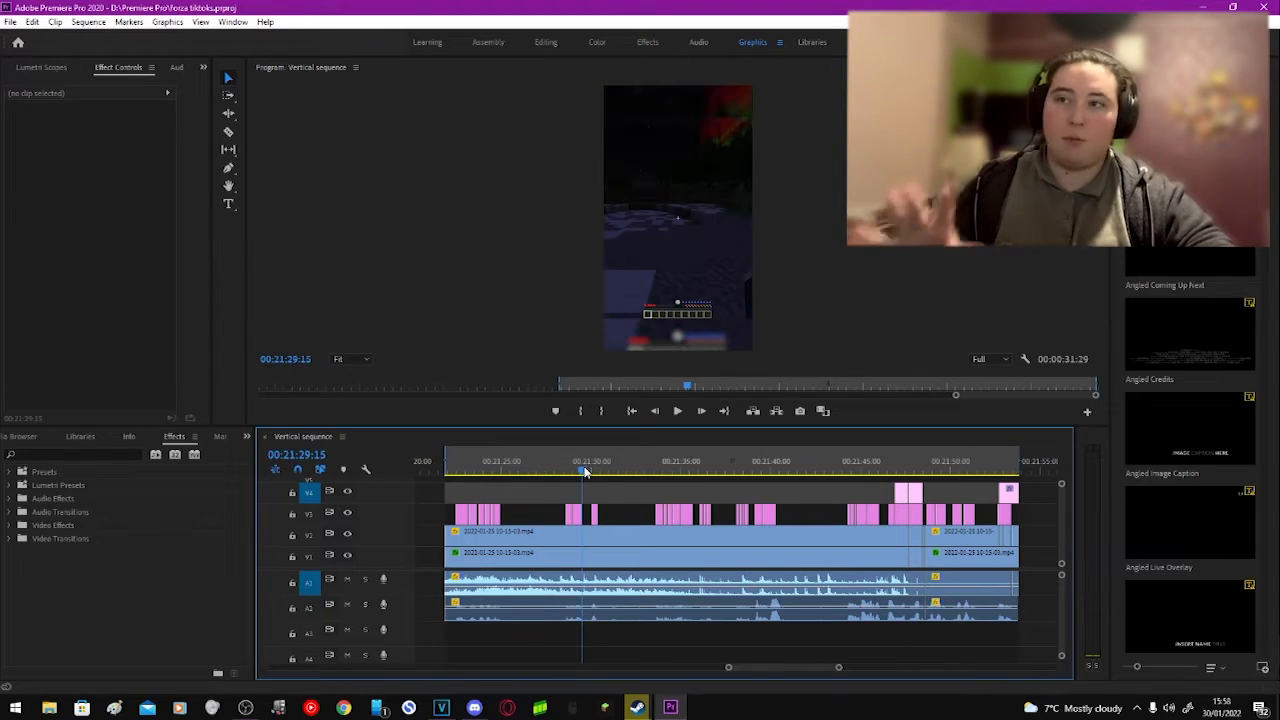
left_click(441, 707)
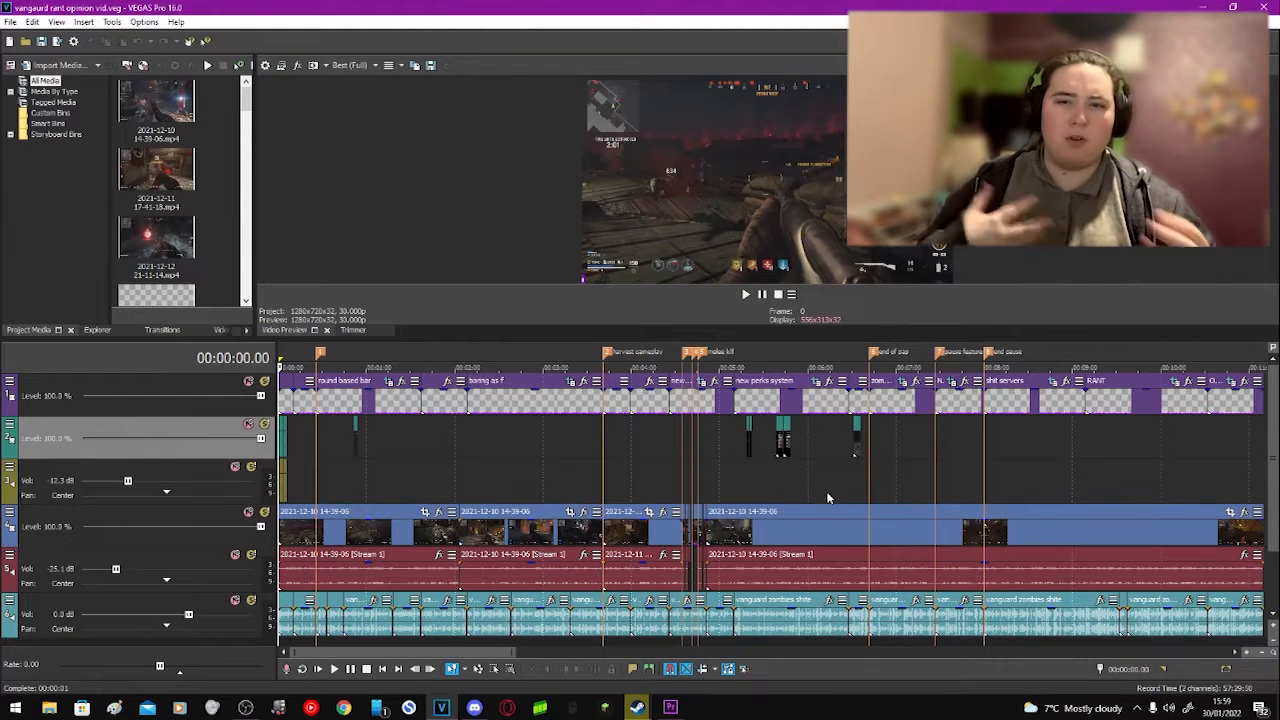
left_click(1026, 455)
left_click(1216, 428)
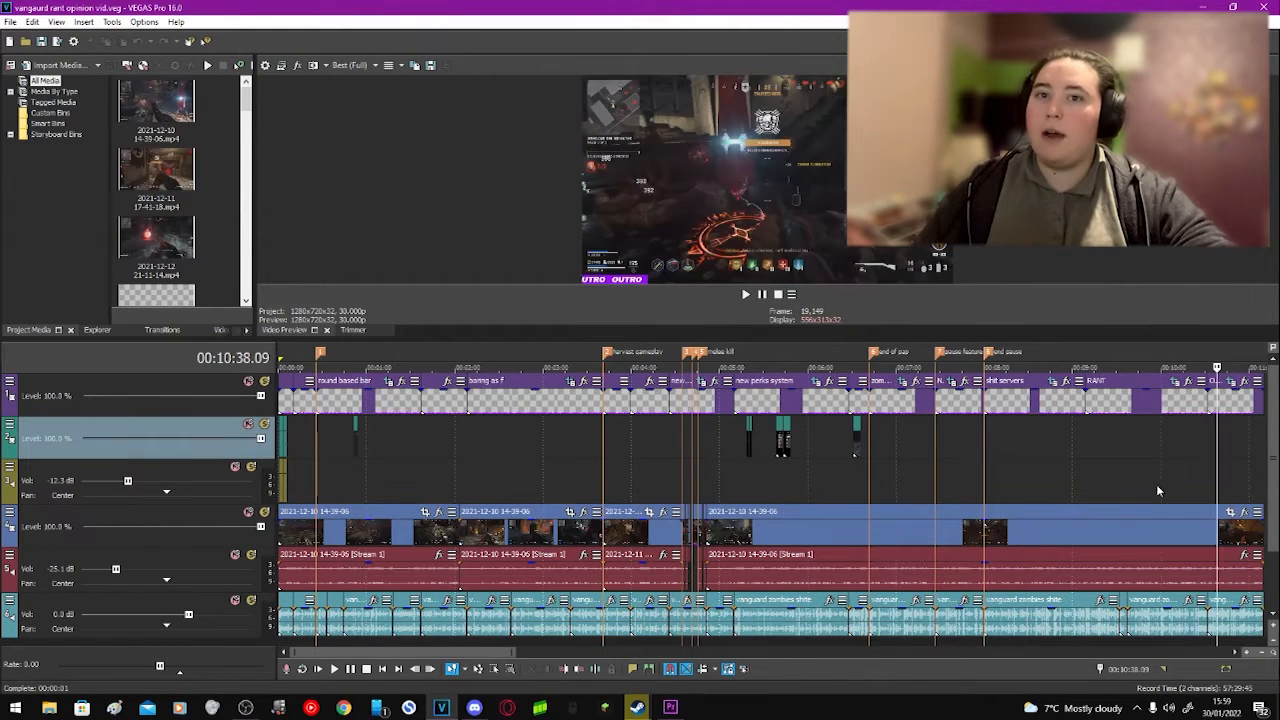
left_click(1118, 460)
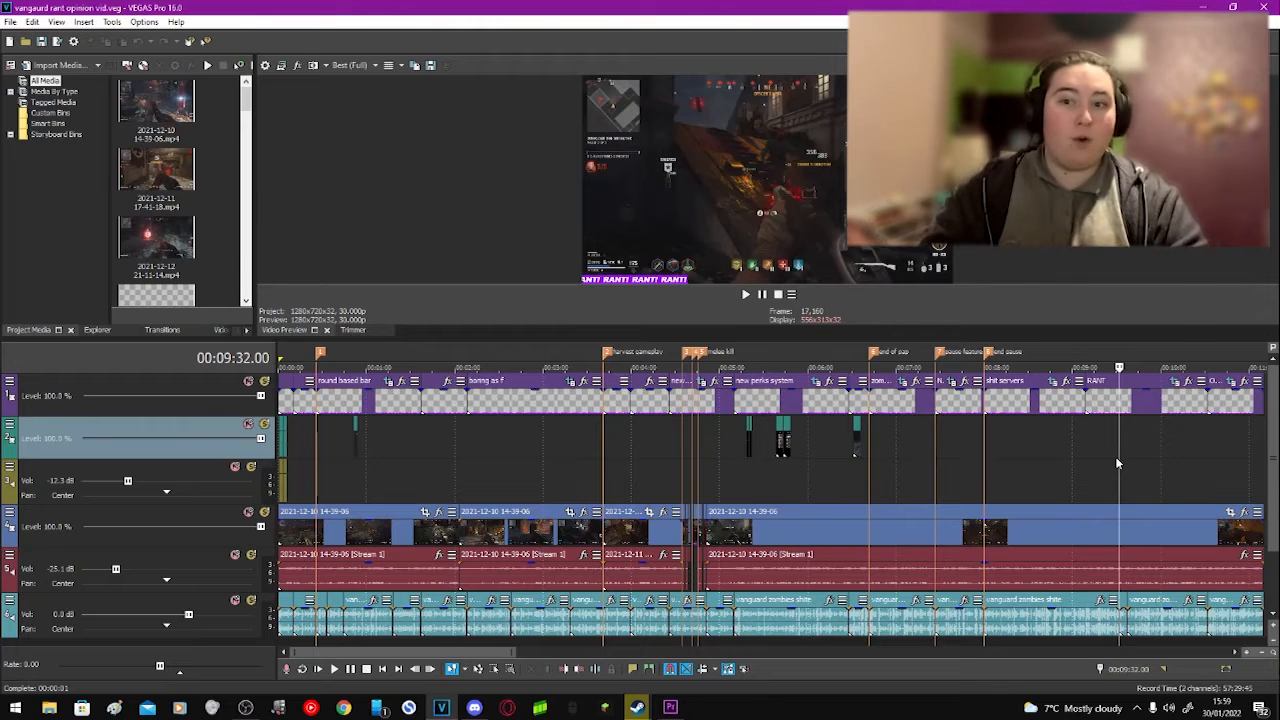
Step: Close Premiere Pro and open the Windows Video Editor app
left_click(686, 706)
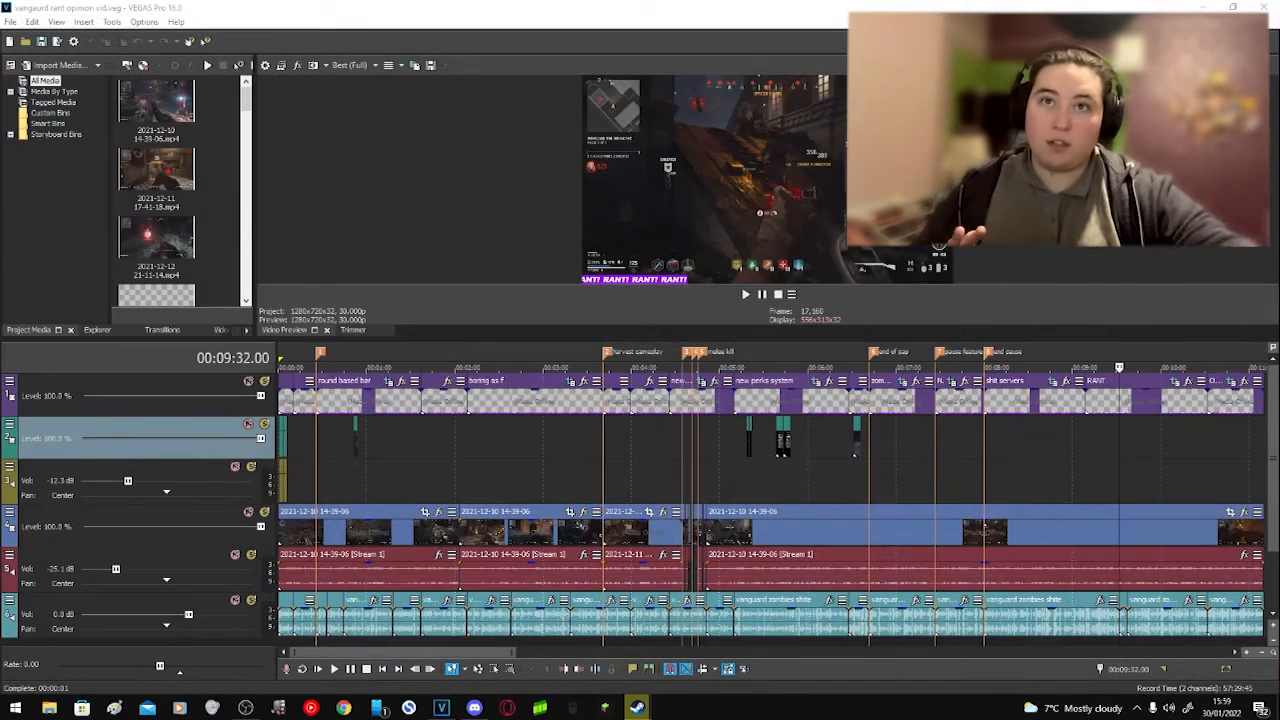
left_click(1264, 7)
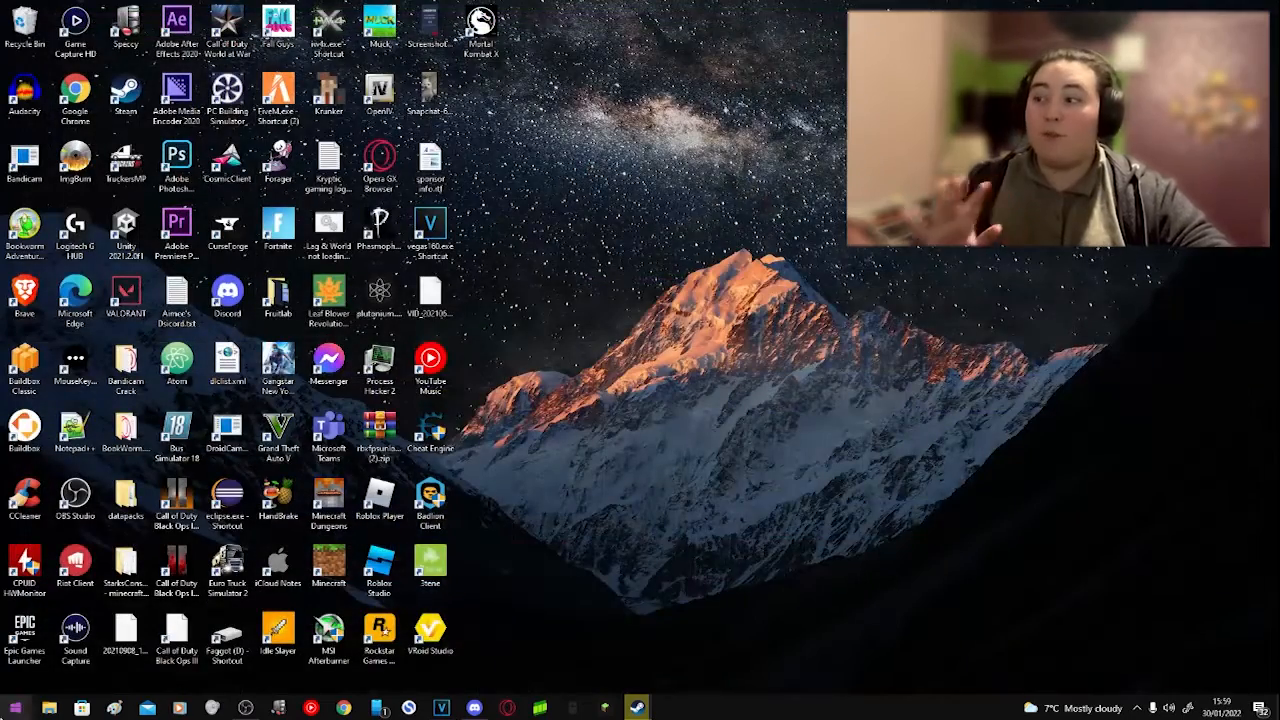
key("super")
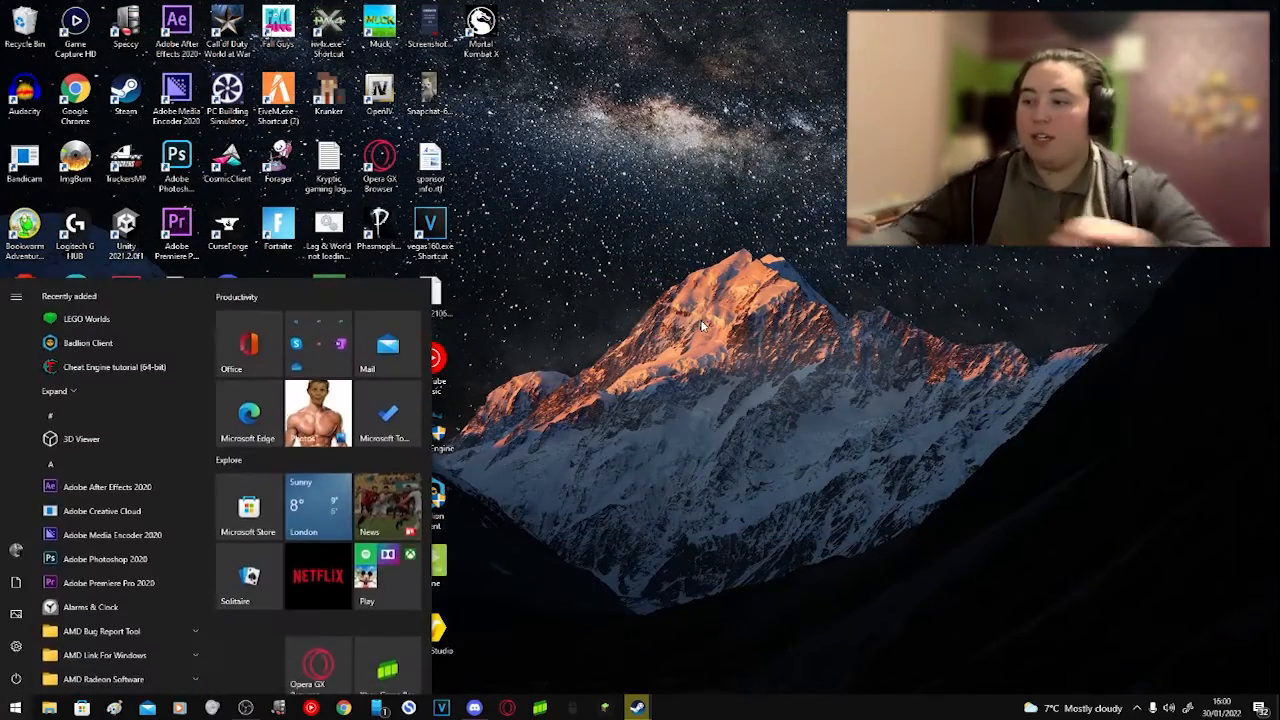
type("video")
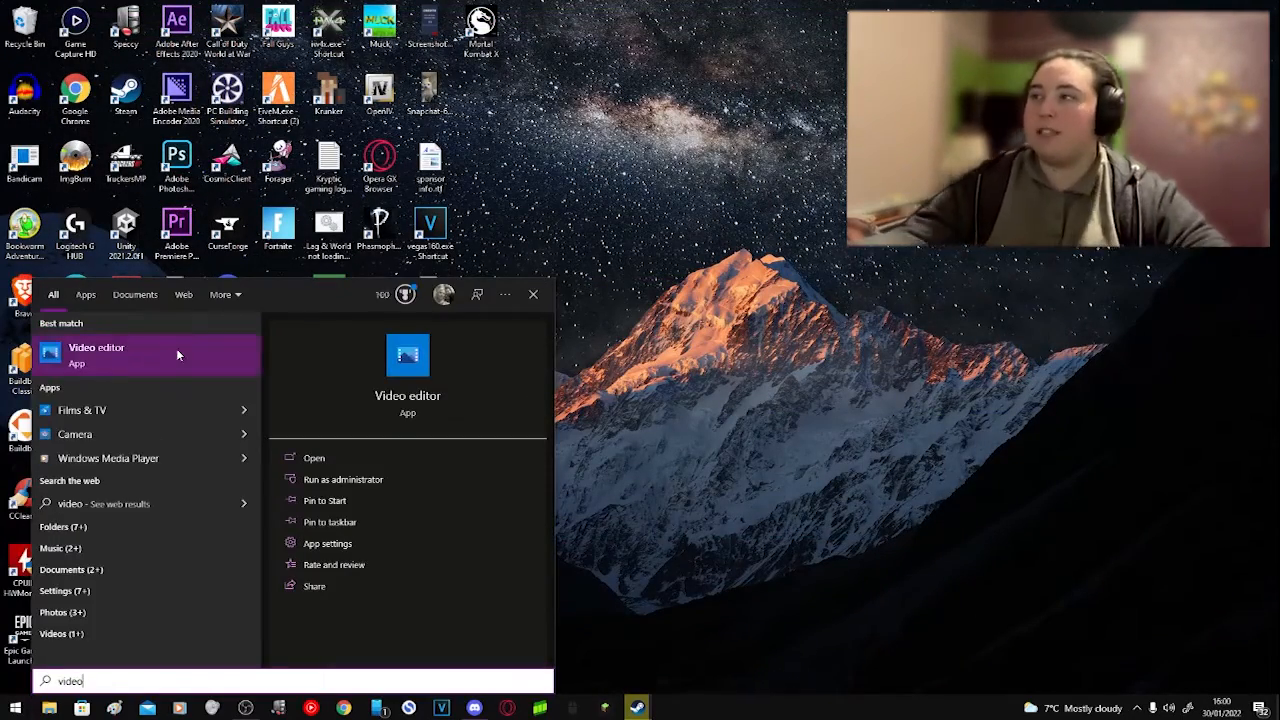
left_click(159, 349)
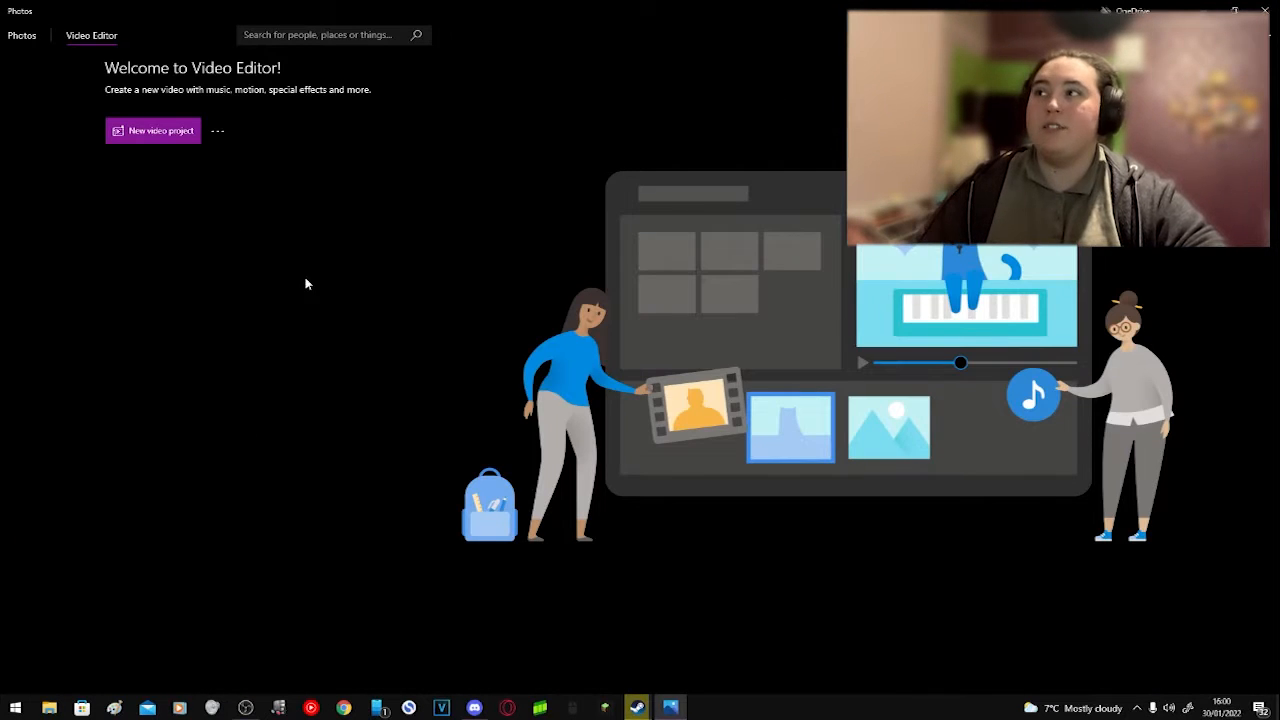
Step: Create a new video project named Tutorial
left_click(107, 131)
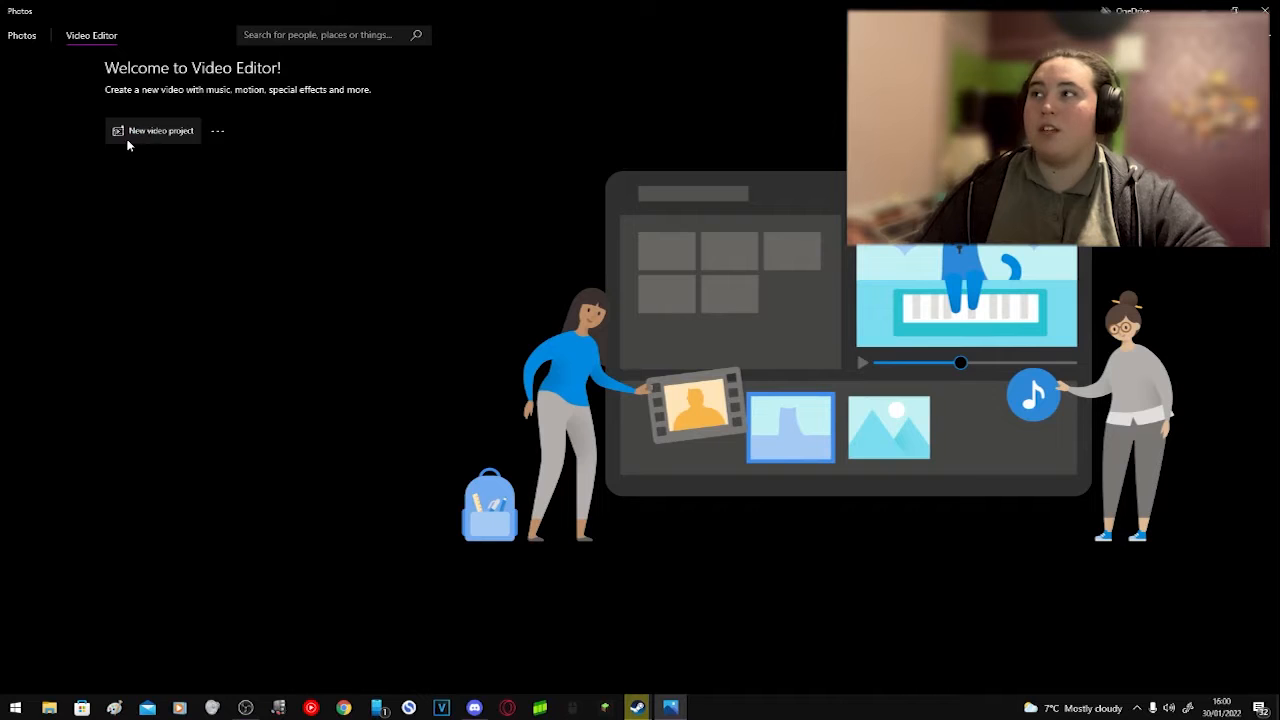
left_click(167, 135)
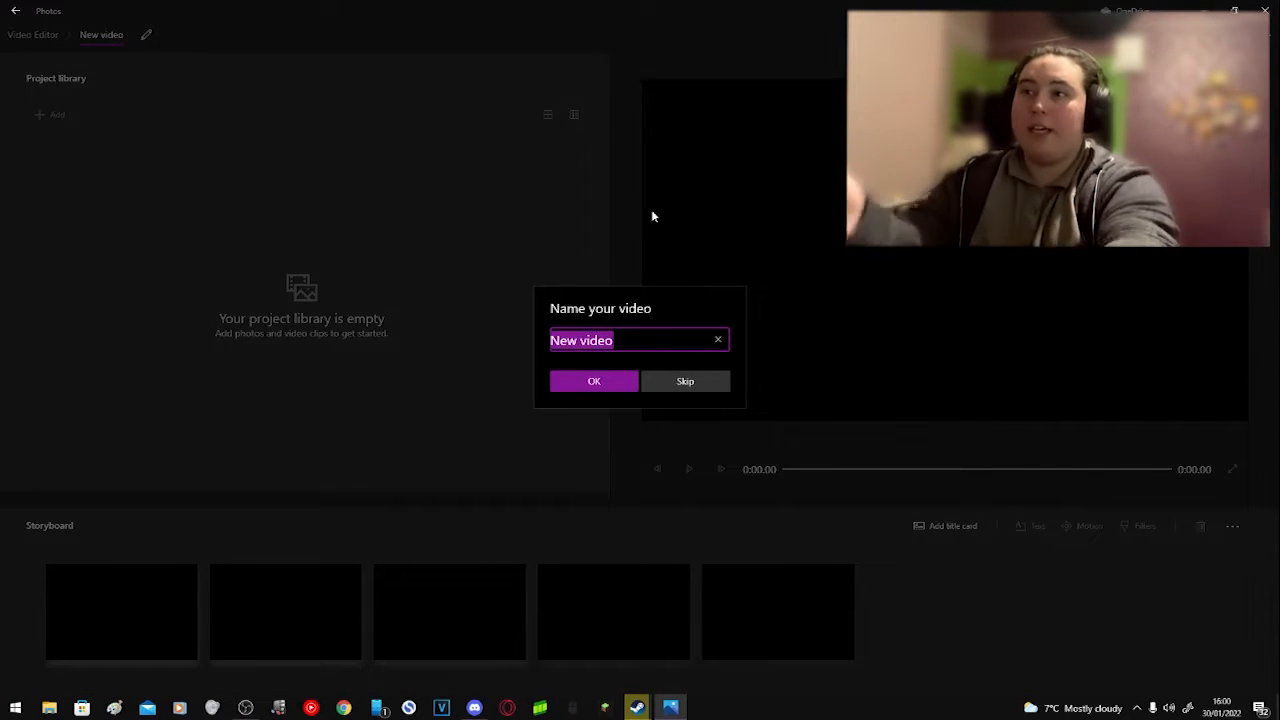
key("BackSpace")
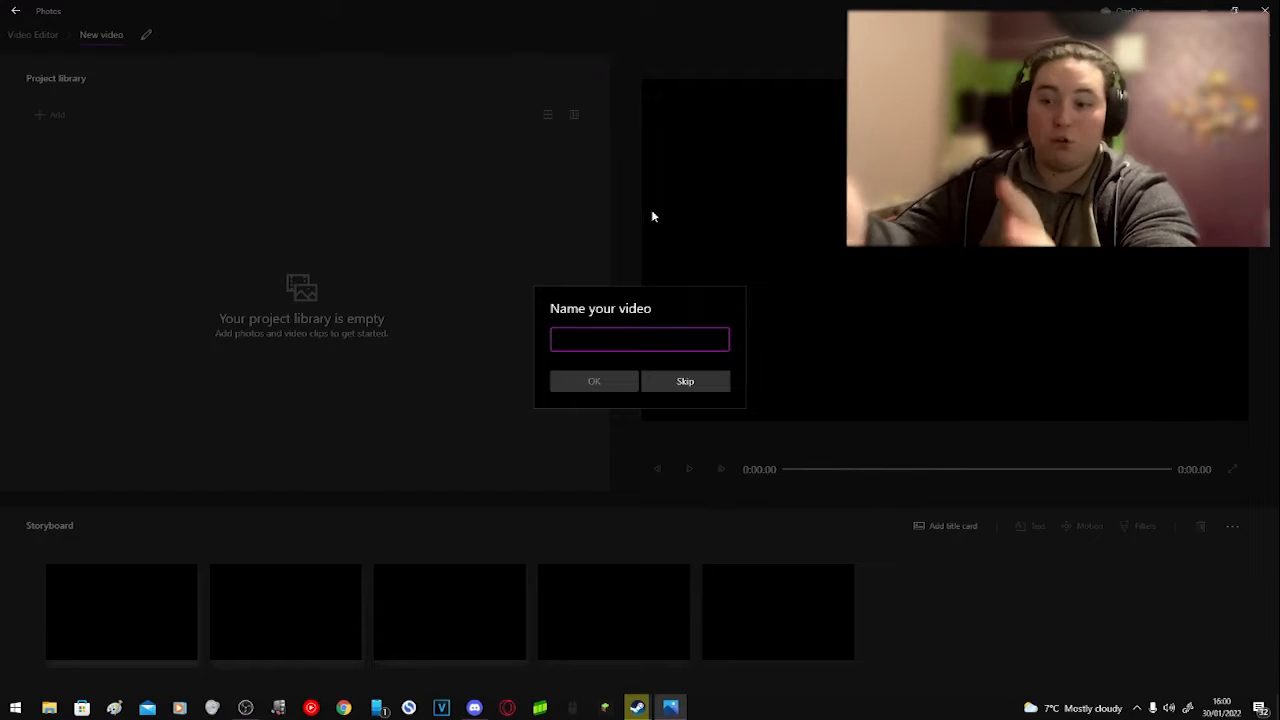
type("Tutori")
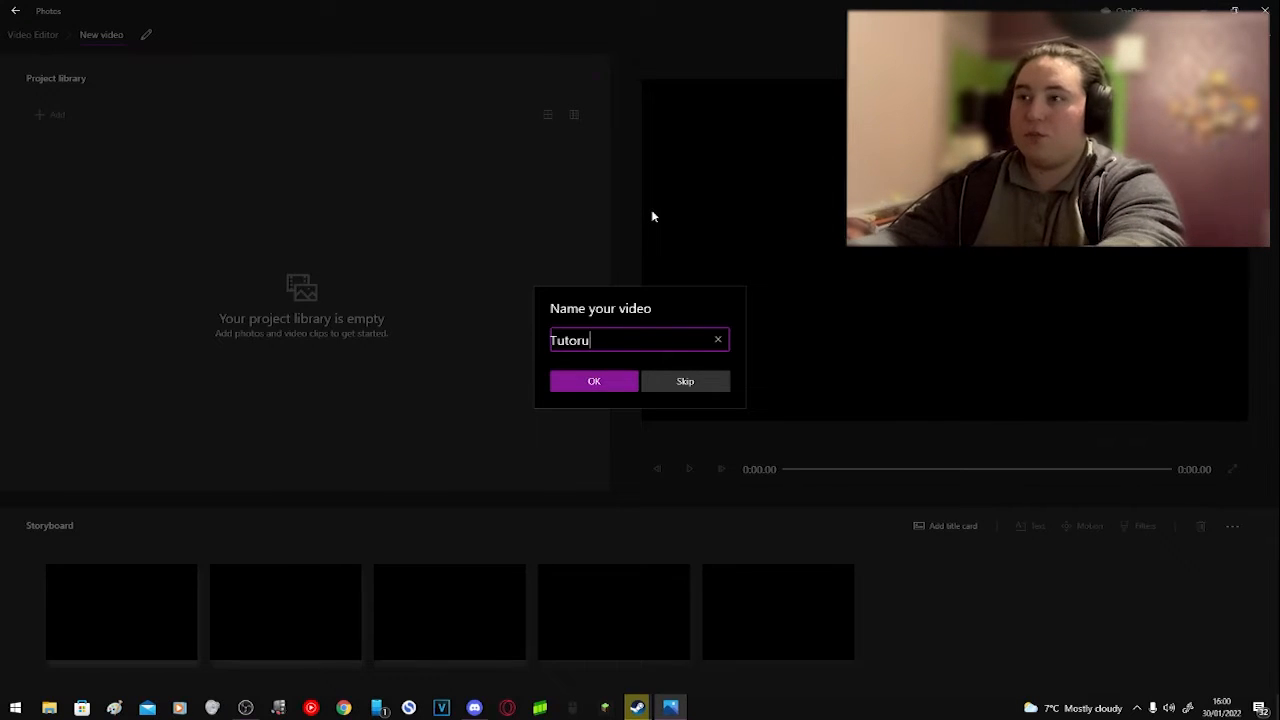
type("al")
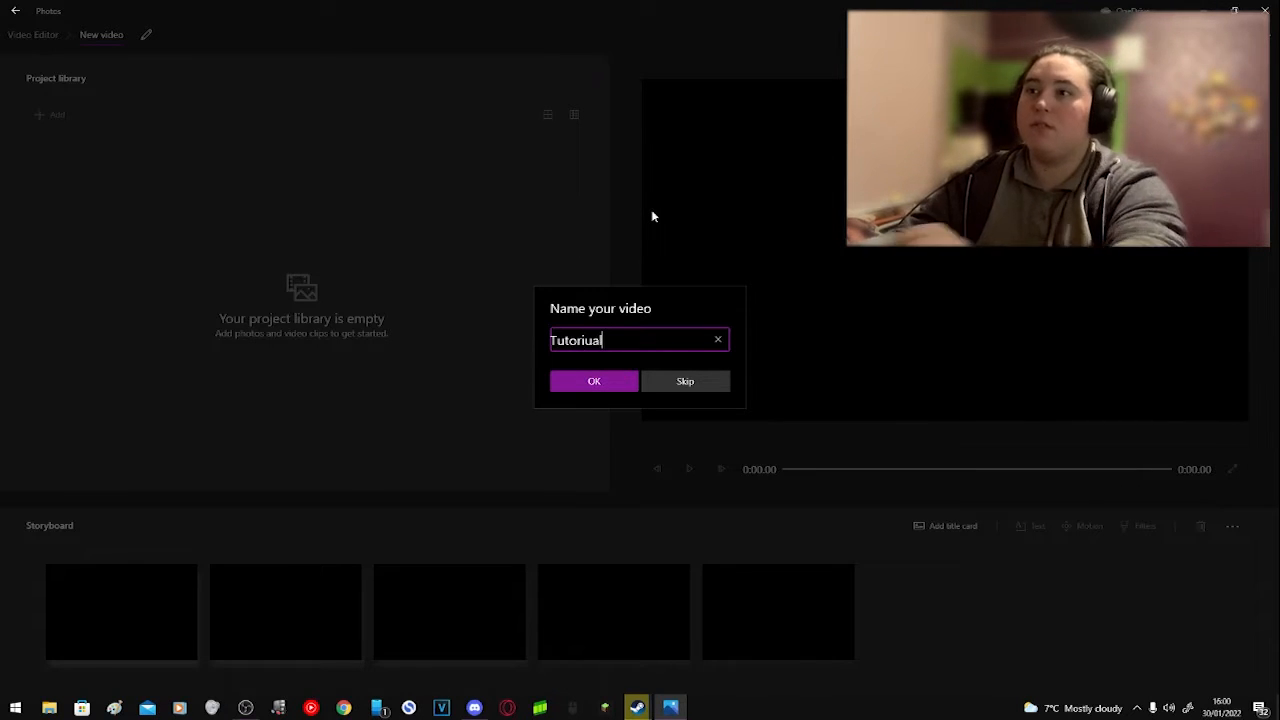
key("BackSpace")
key("BackSpace")
key("BackSpace")
key("BackSpace")
key("BackSpace")
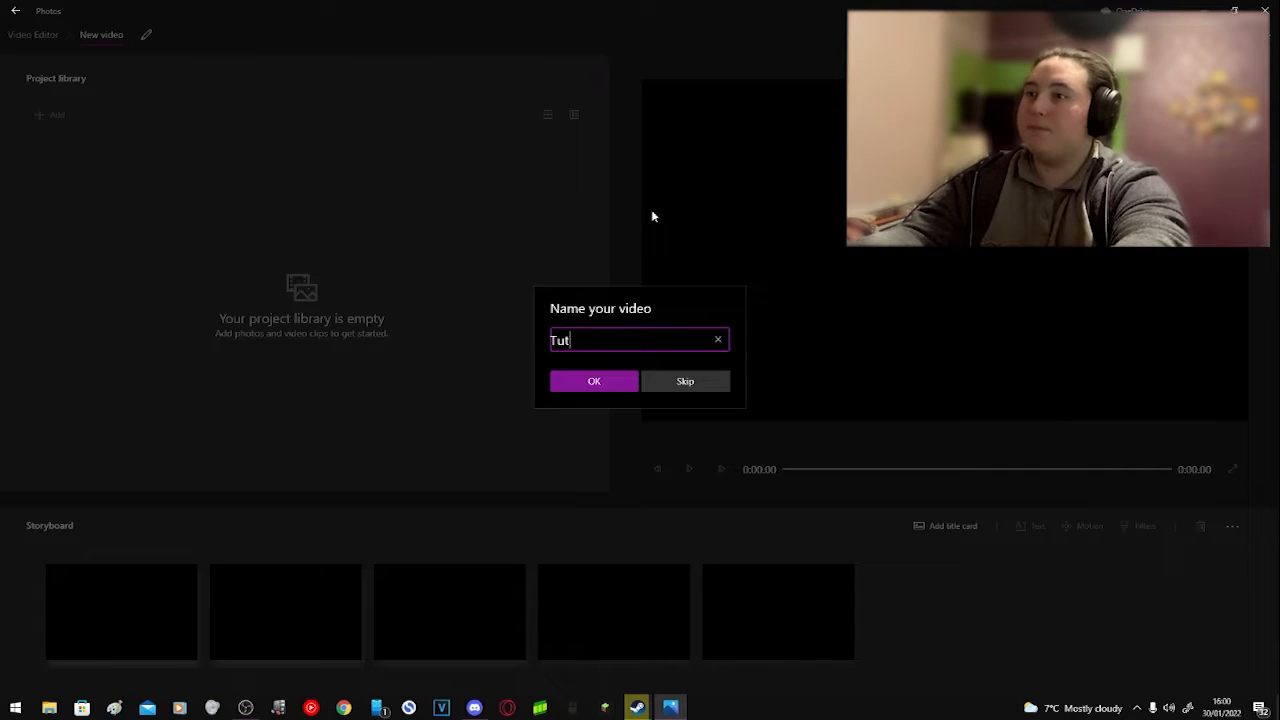
type("orial")
key("Return")
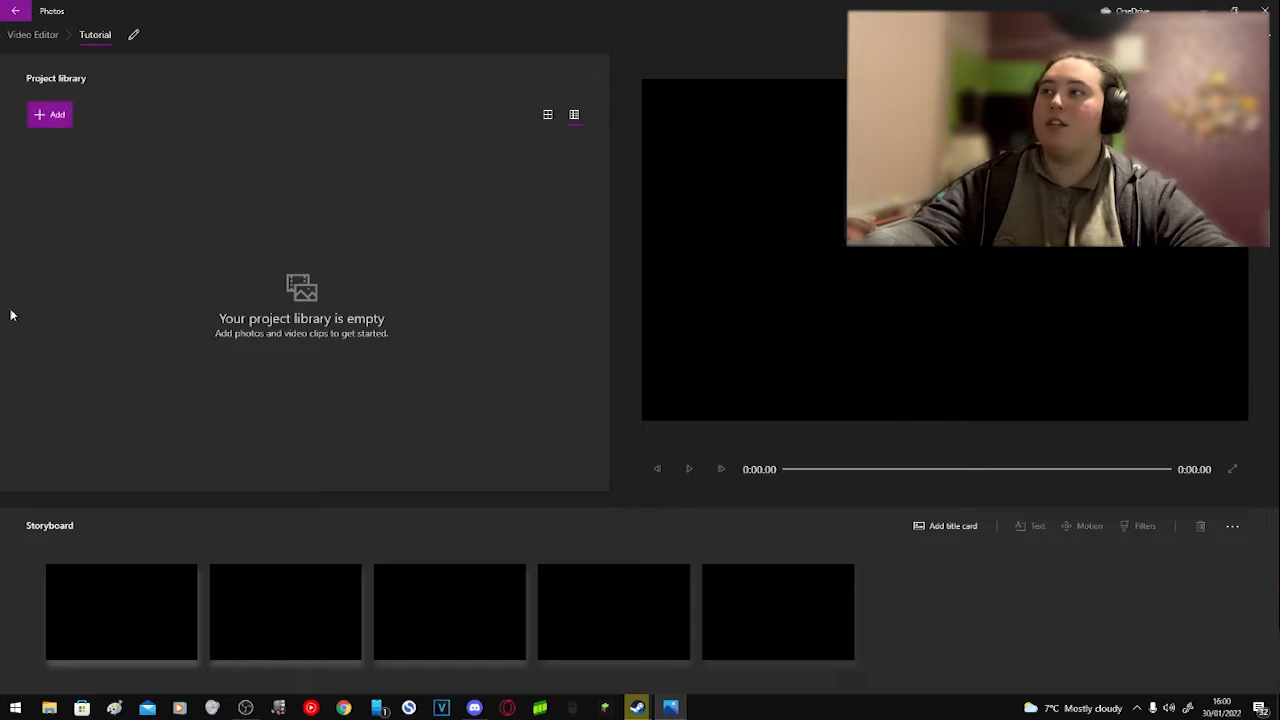
Step: Import a gameplay recording from the OBS Recordings folder on this PC into the project library
left_click(55, 117)
left_click(52, 145)
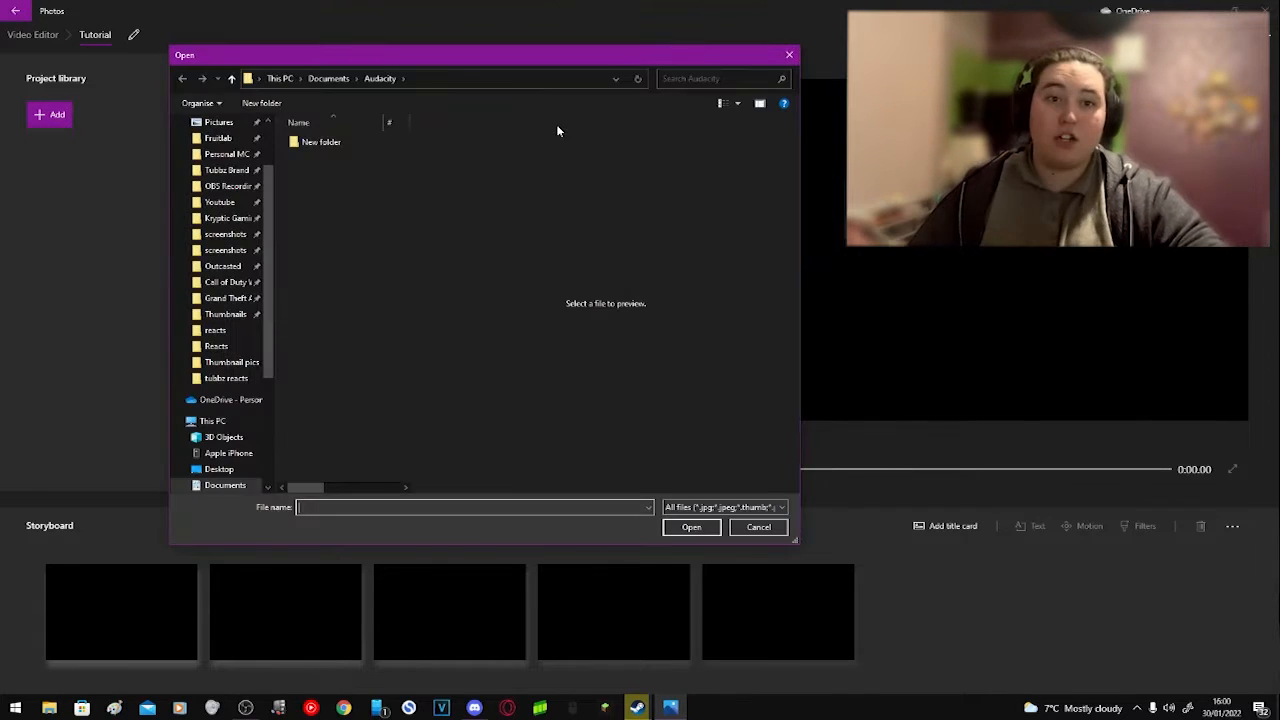
left_click(236, 186)
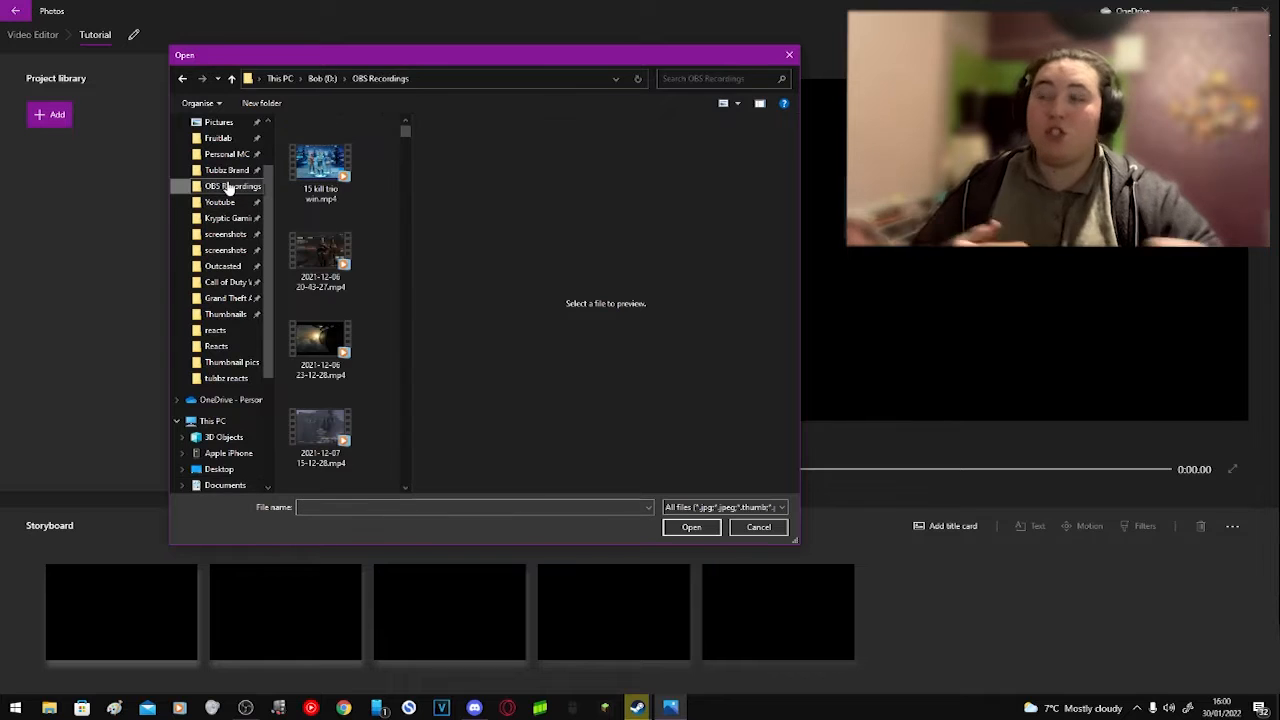
scroll(355, 238, "down", 5)
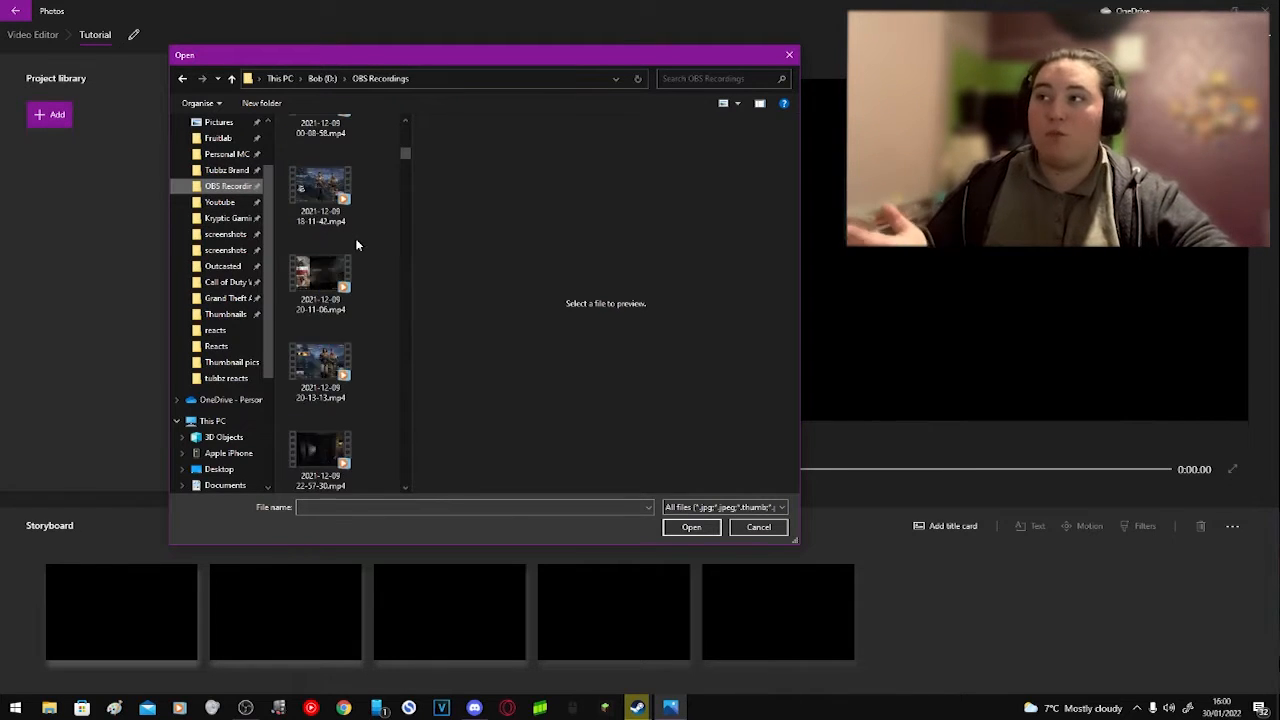
scroll(354, 291, "down", 5)
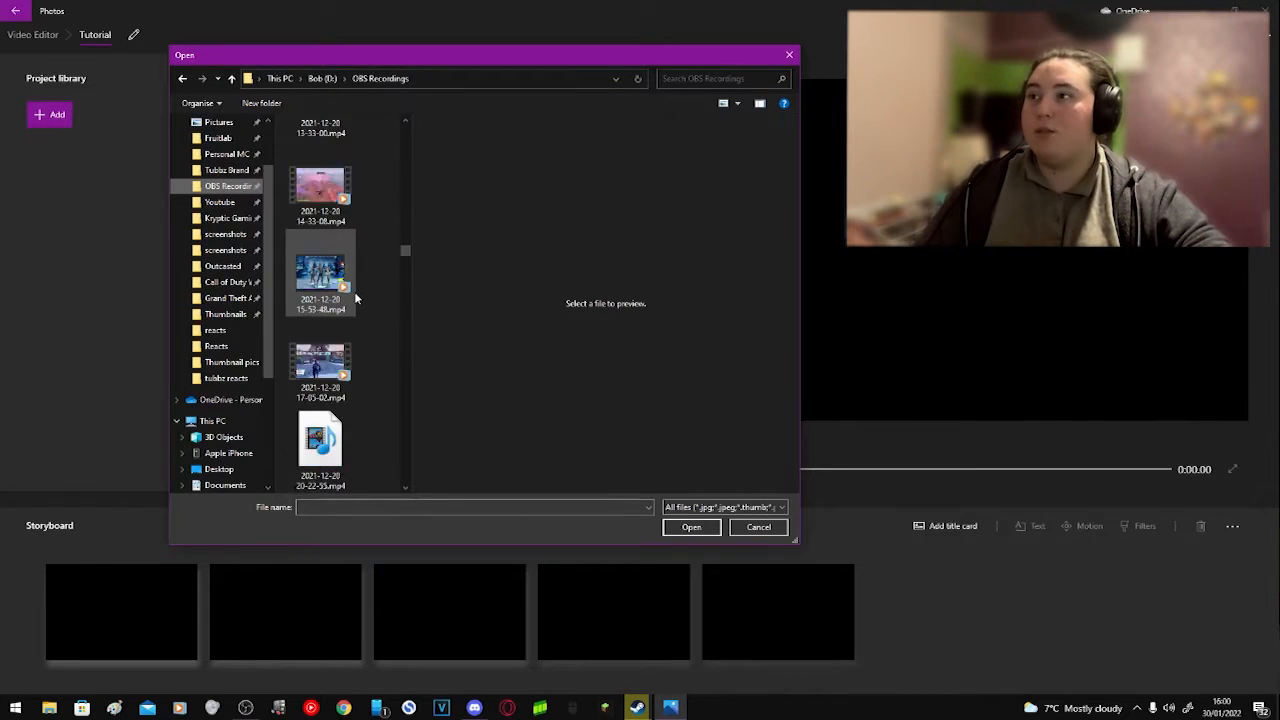
scroll(354, 291, "down", 5)
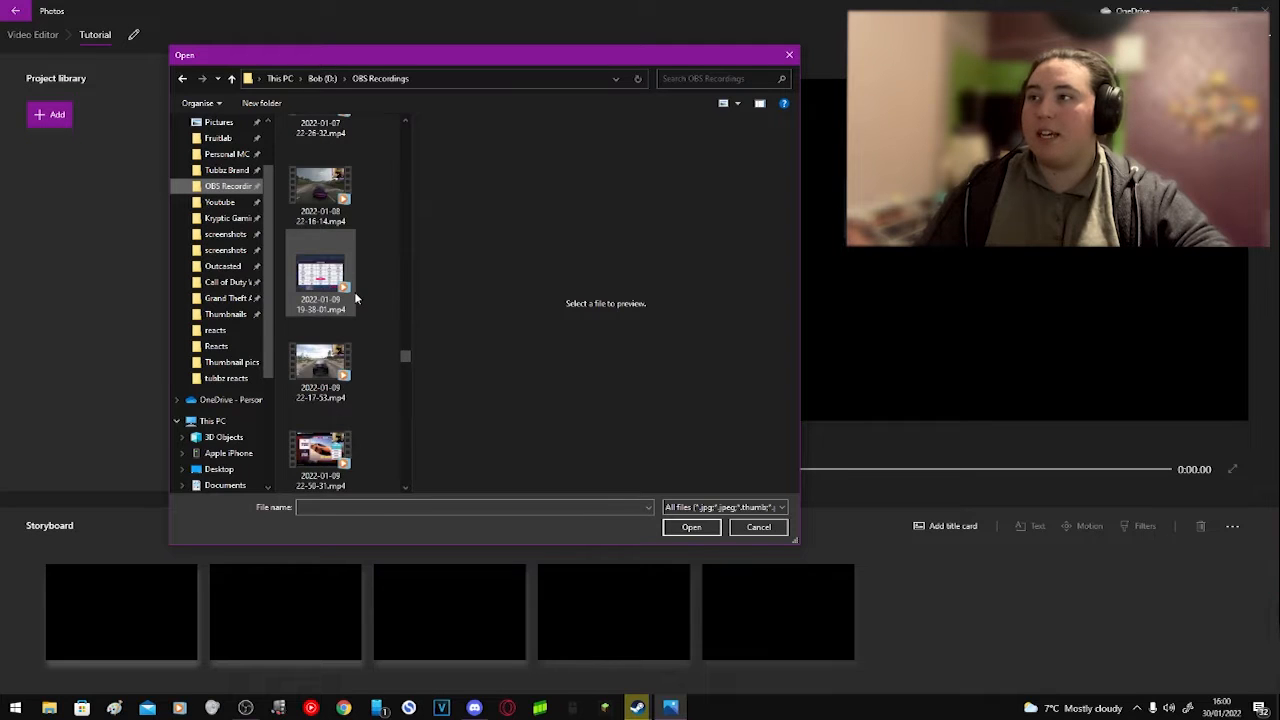
scroll(382, 425, "down", 5)
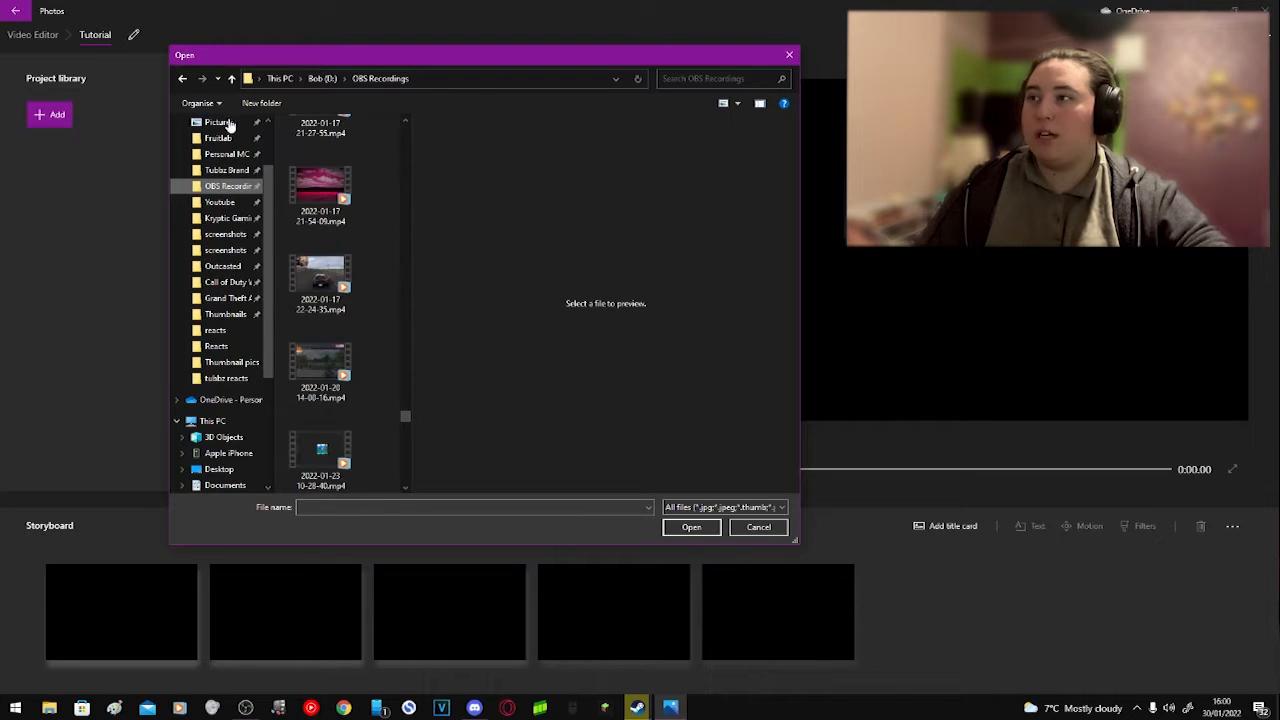
double_click(322, 366)
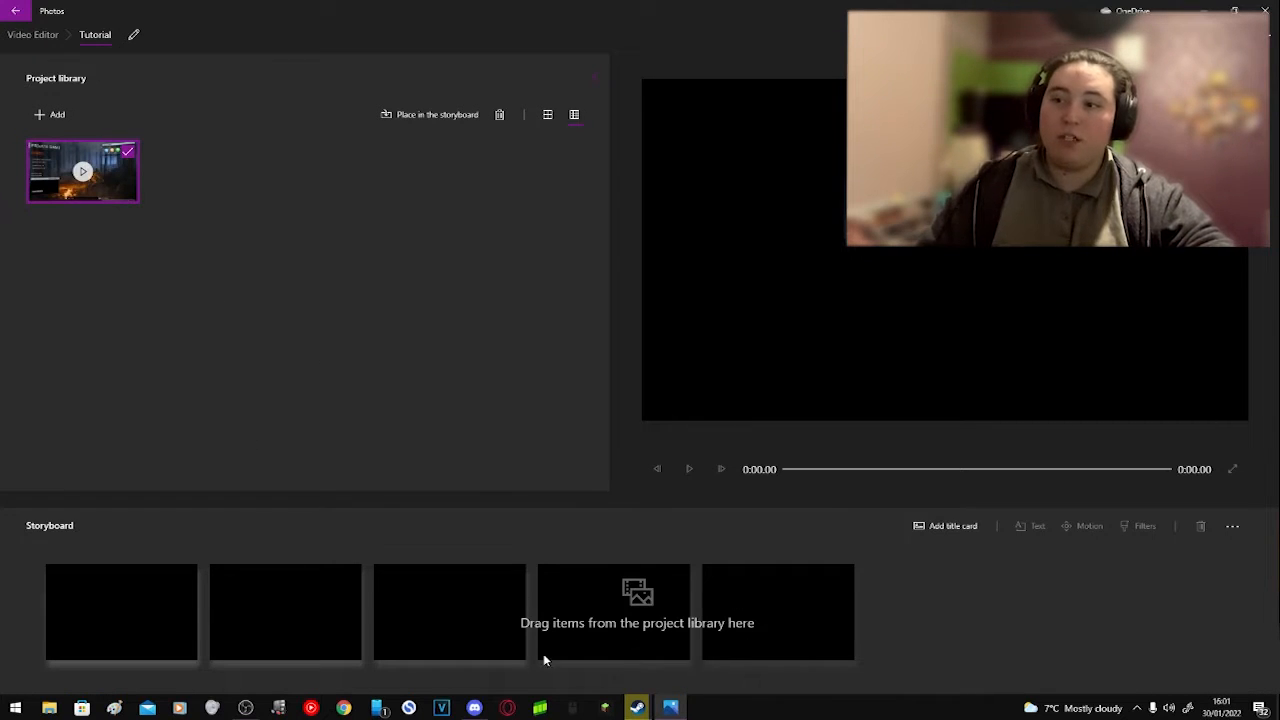
Step: Place the imported clip in the storyboard and add a title card in front of it
left_click_drag(95, 177, 138, 606)
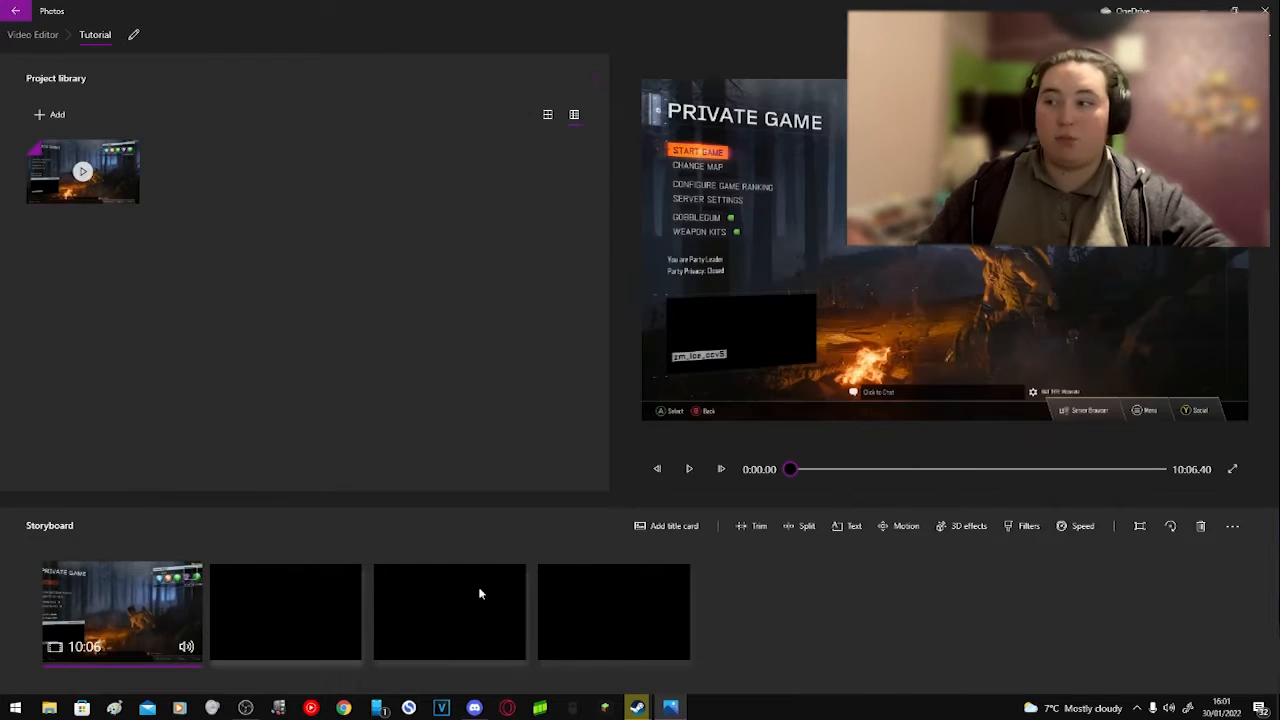
mouse_move(791, 471)
left_mouse_down()
mouse_move(1157, 471)
mouse_move(791, 470)
left_mouse_up()
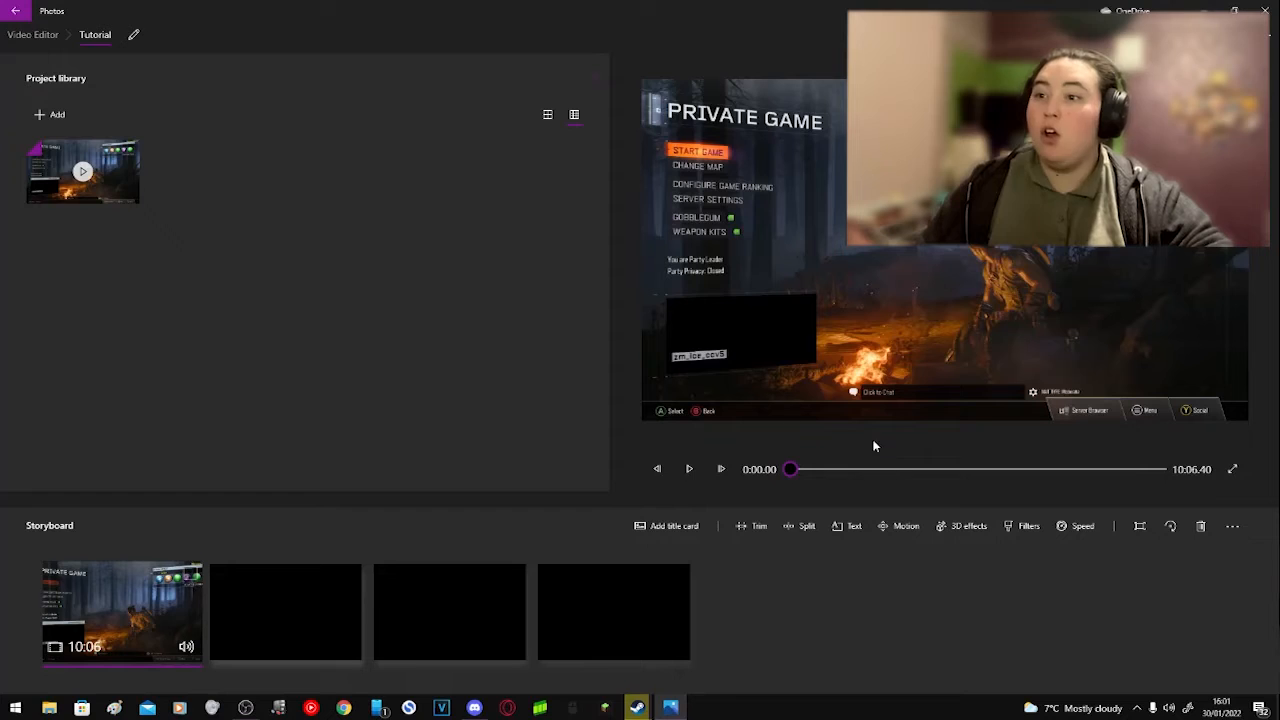
left_click(670, 527)
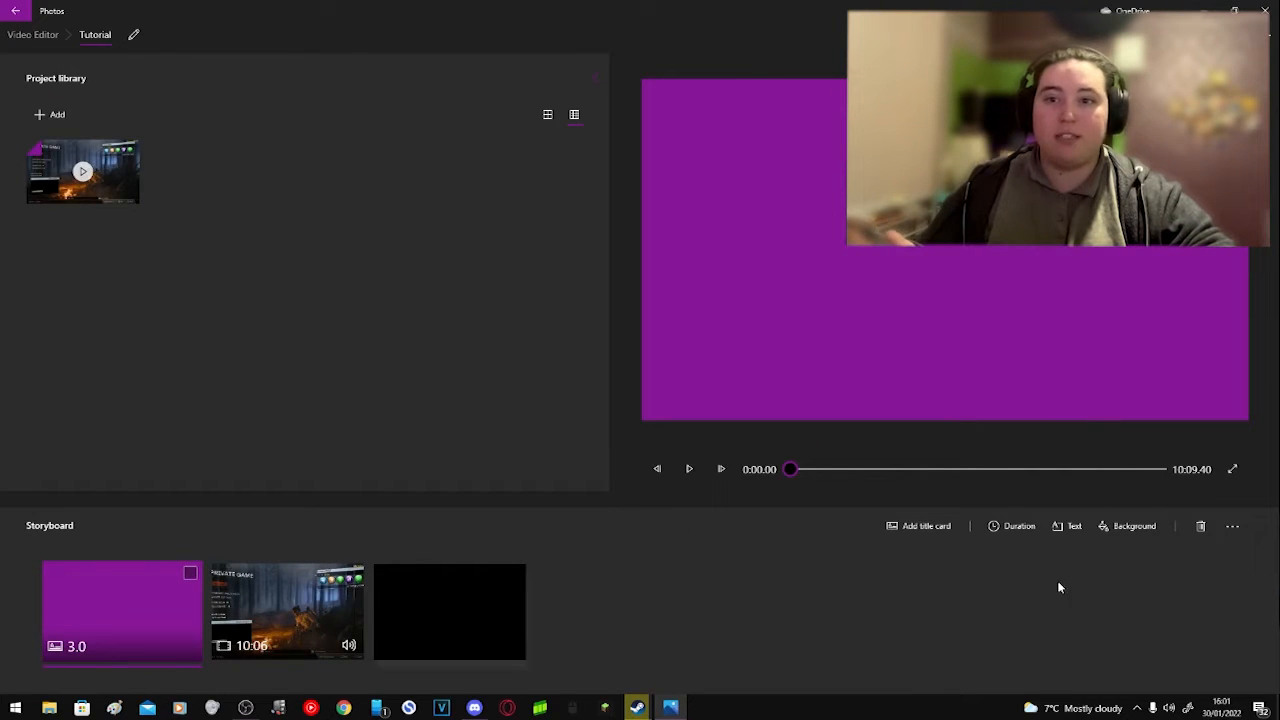
Step: Apply the Joy animated text style to the title card's text and scrub through its preview to 3.00 seconds
left_click(1073, 527)
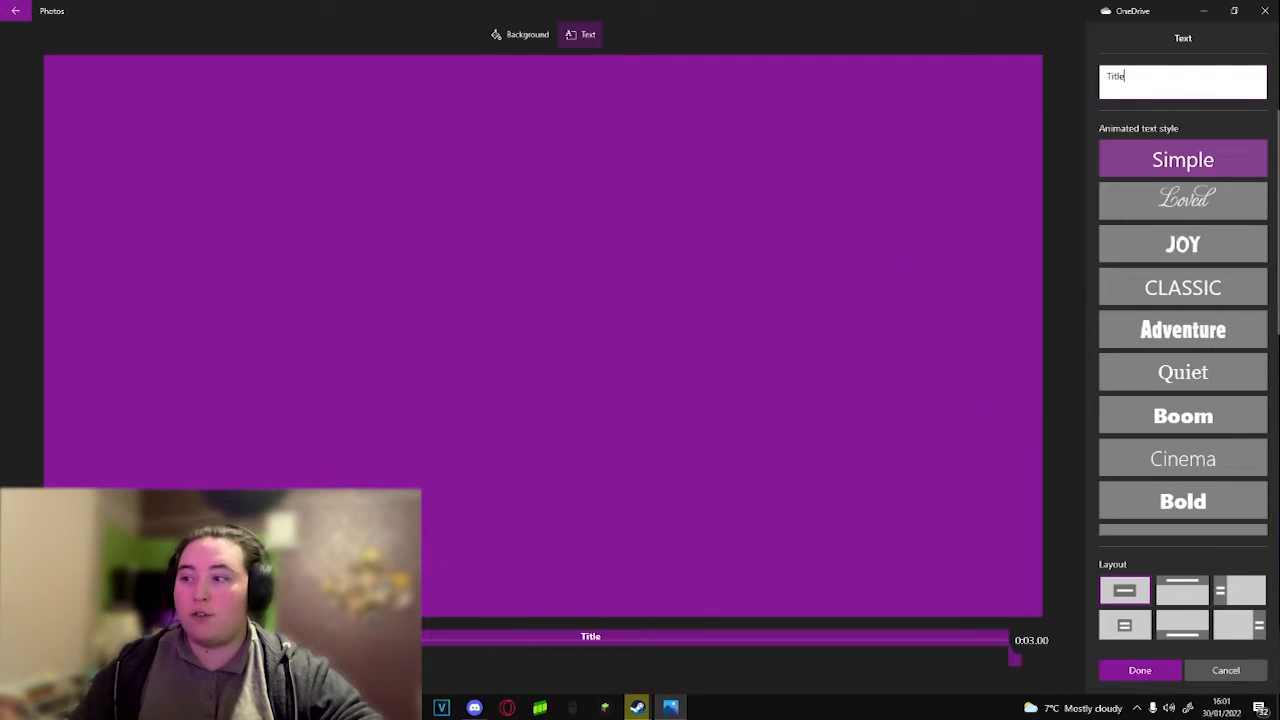
mouse_move(46, 624)
left_mouse_down()
mouse_move(1011, 630)
mouse_move(60, 630)
left_mouse_up()
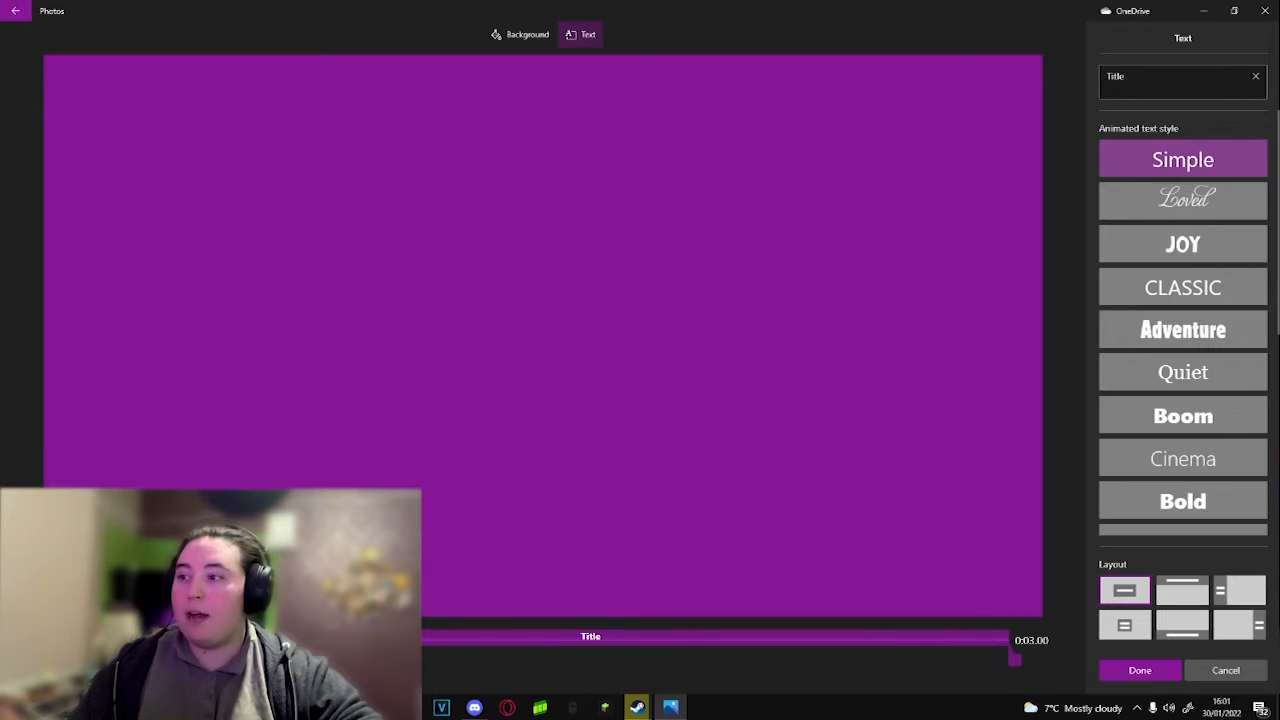
left_click(1212, 248)
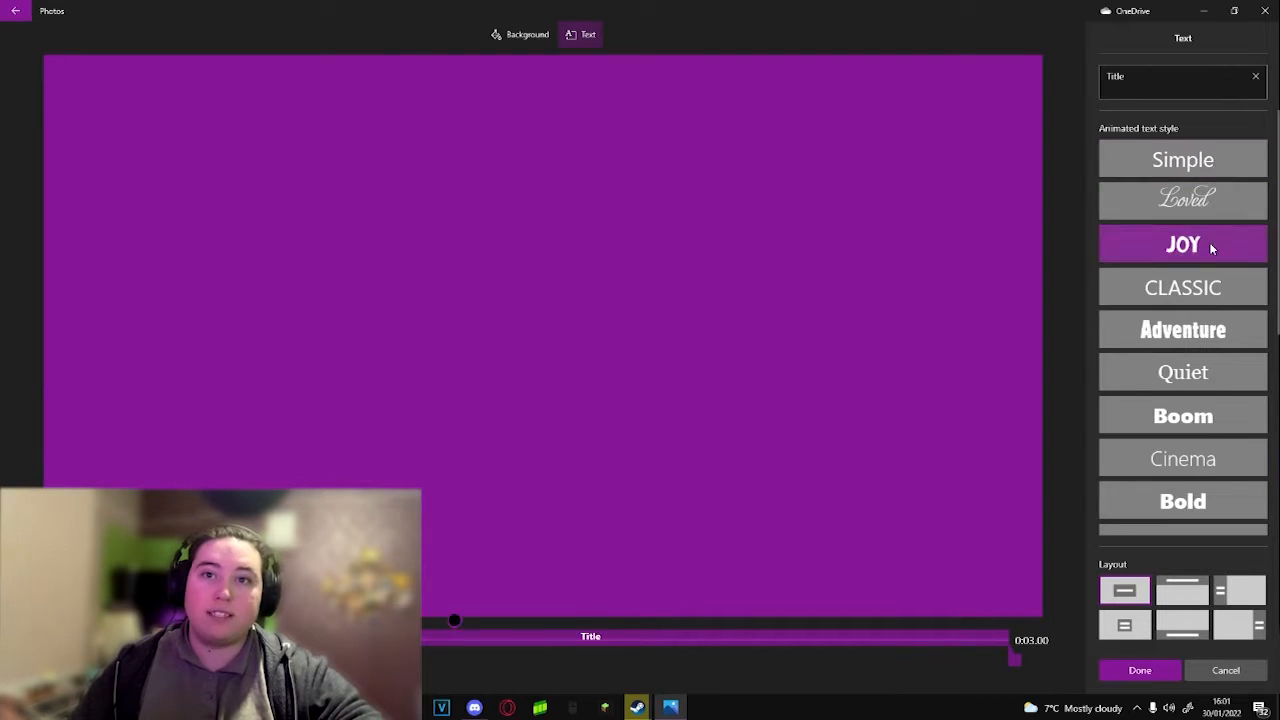
left_click_drag(453, 622, 1009, 617)
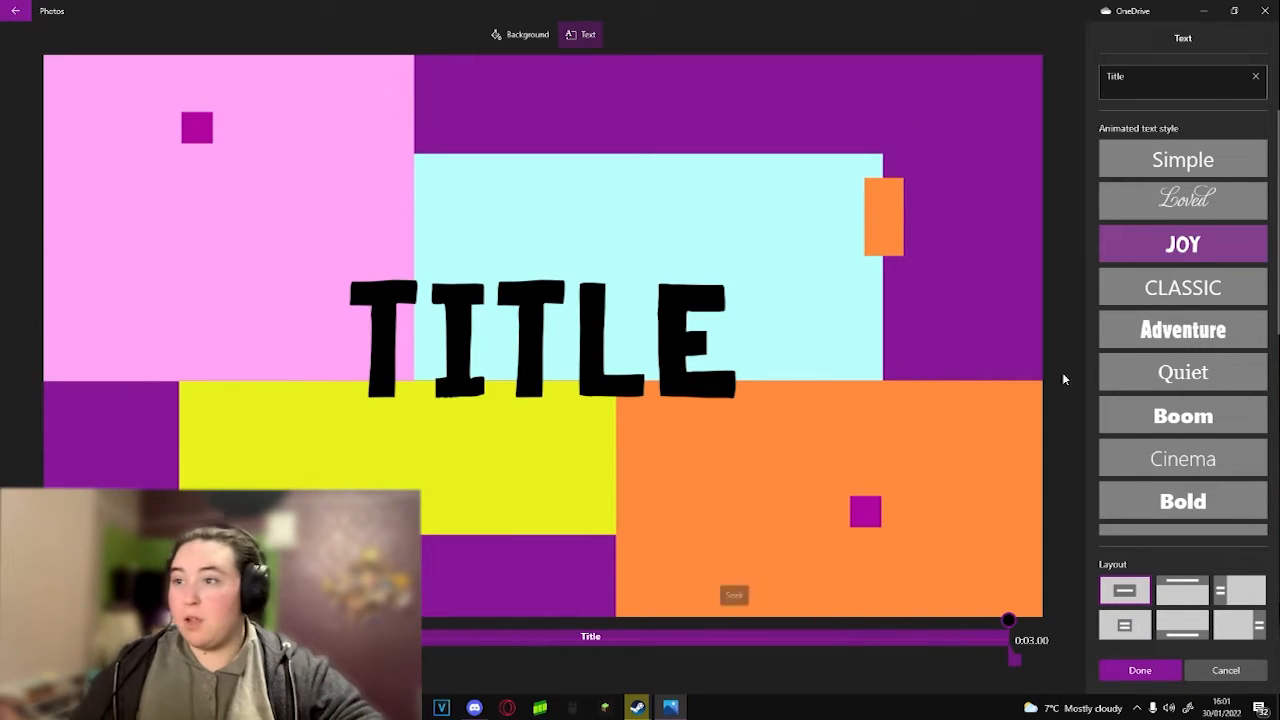
Step: Replace the title card's text with Tutorial and apply the text settings
left_click_drag(1140, 78, 924, 95)
key("BackSpace")
type("T")
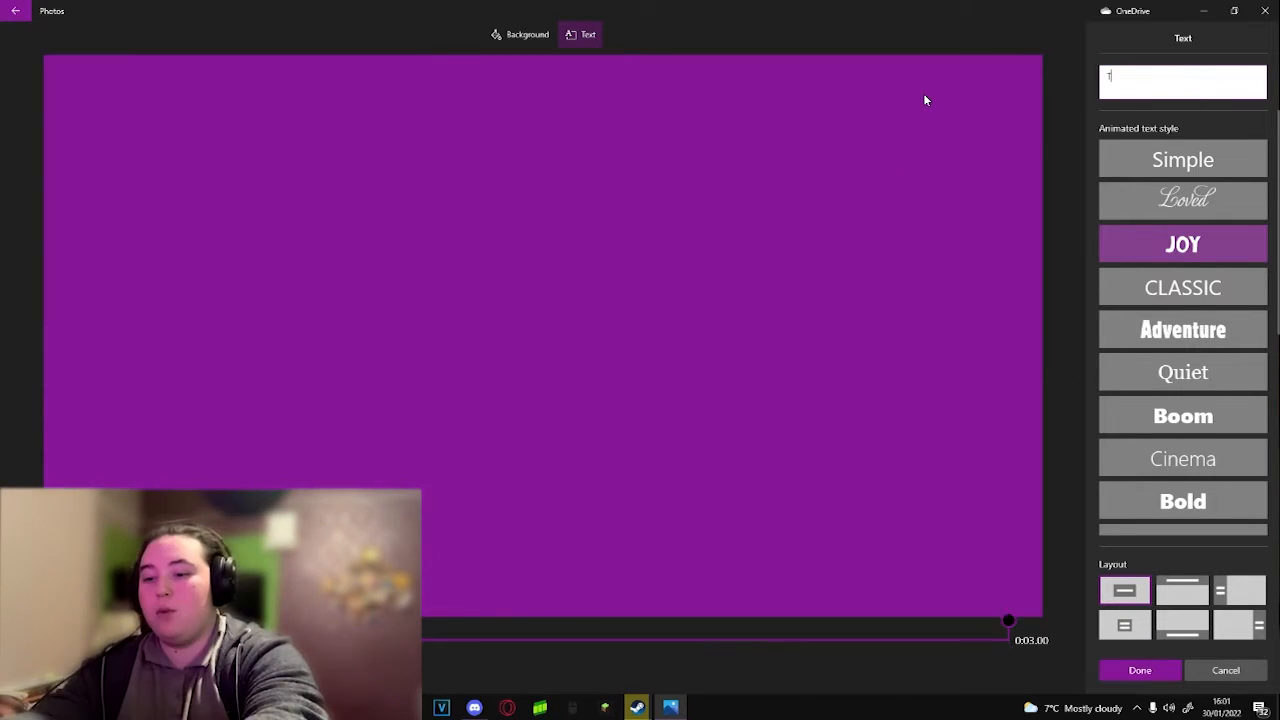
type("utoria")
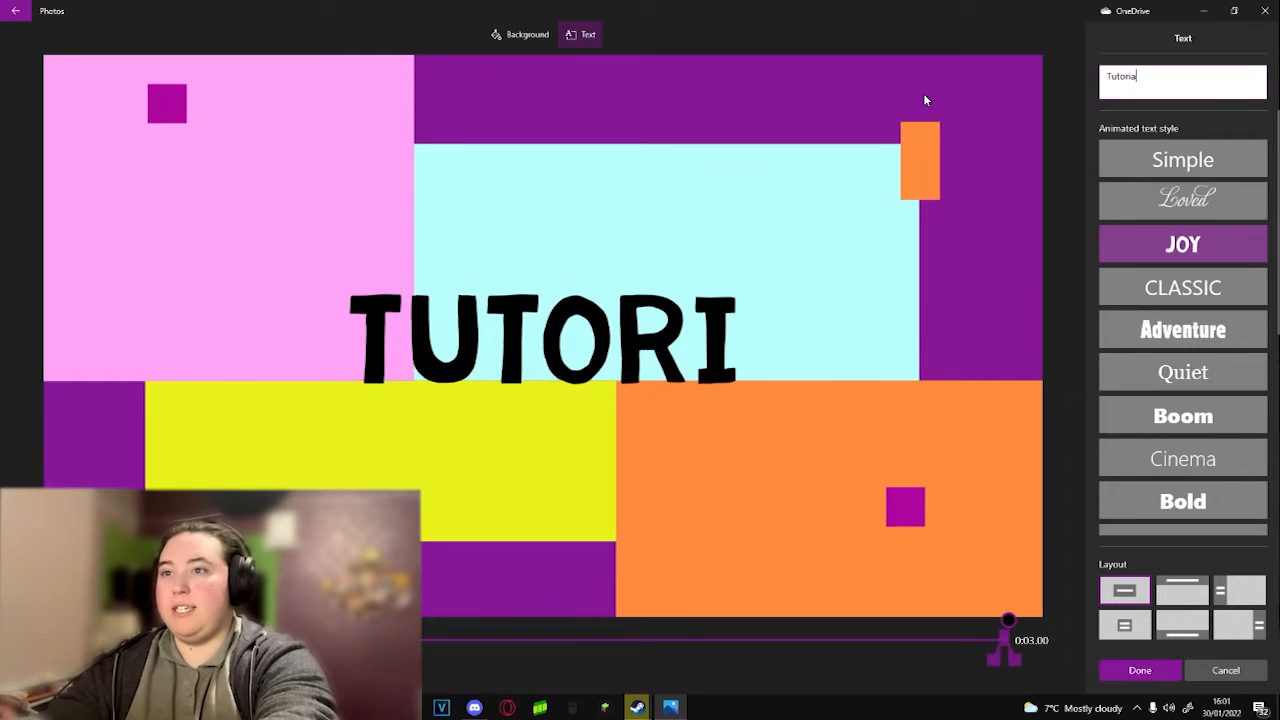
type("l")
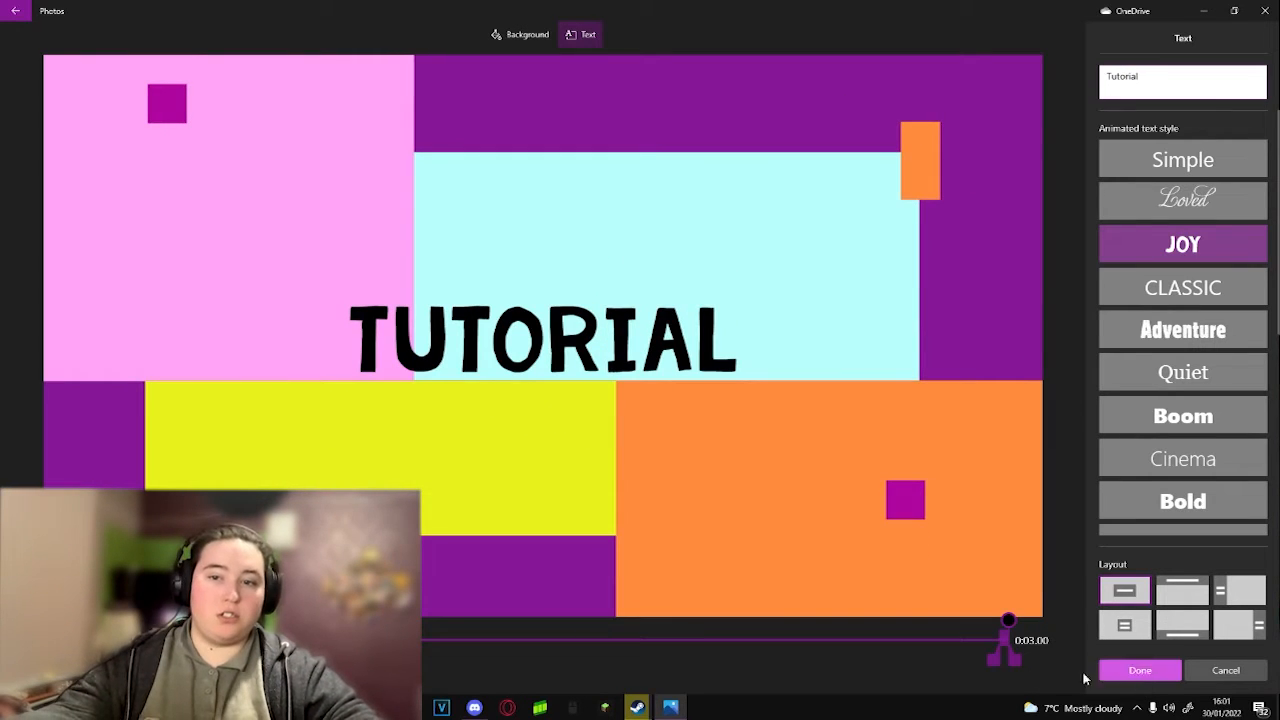
left_click_drag(1005, 657, 421, 651)
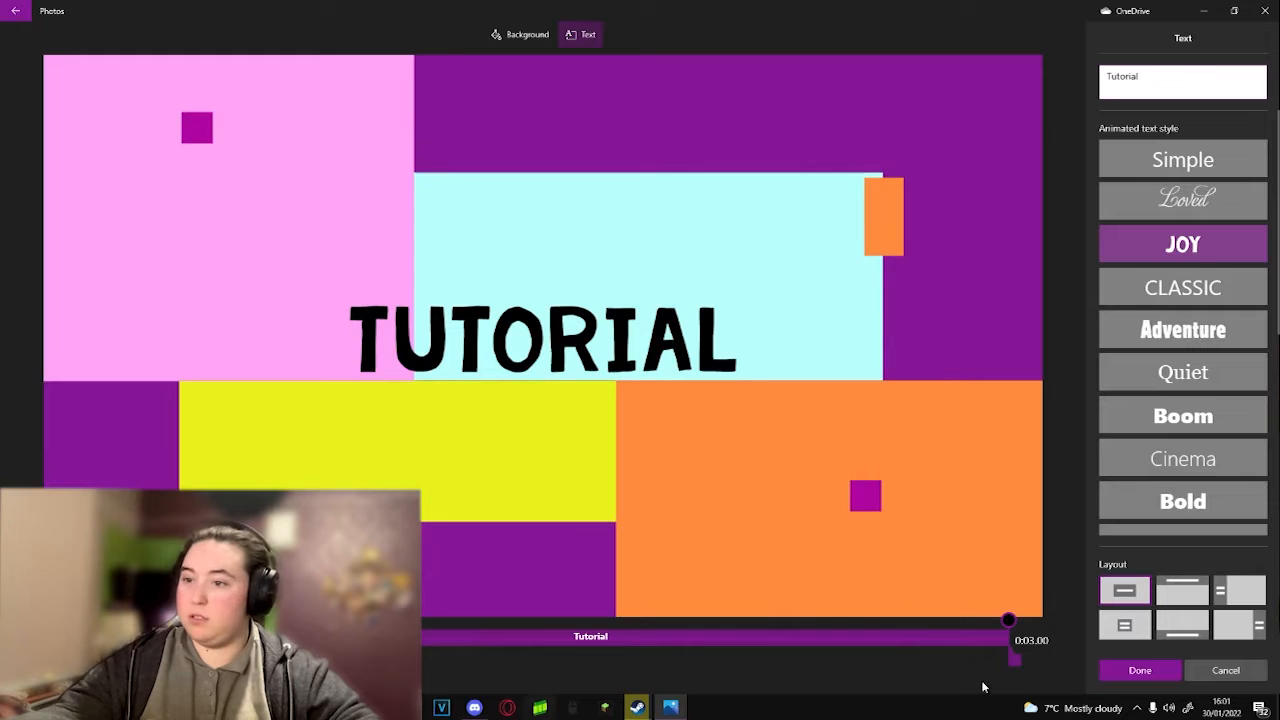
left_click(1140, 670)
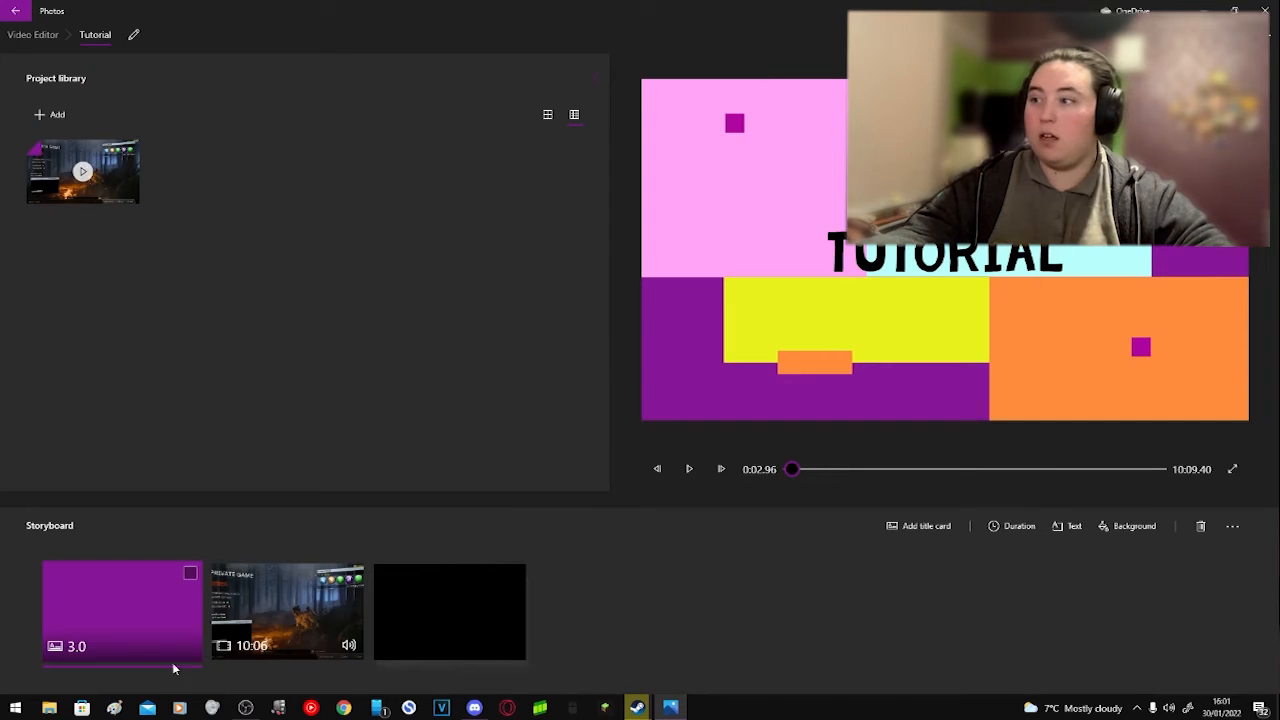
Step: Play the project from the beginning through the title card into the gameplay clip, and pause the playback
left_click_drag(793, 468, 781, 474)
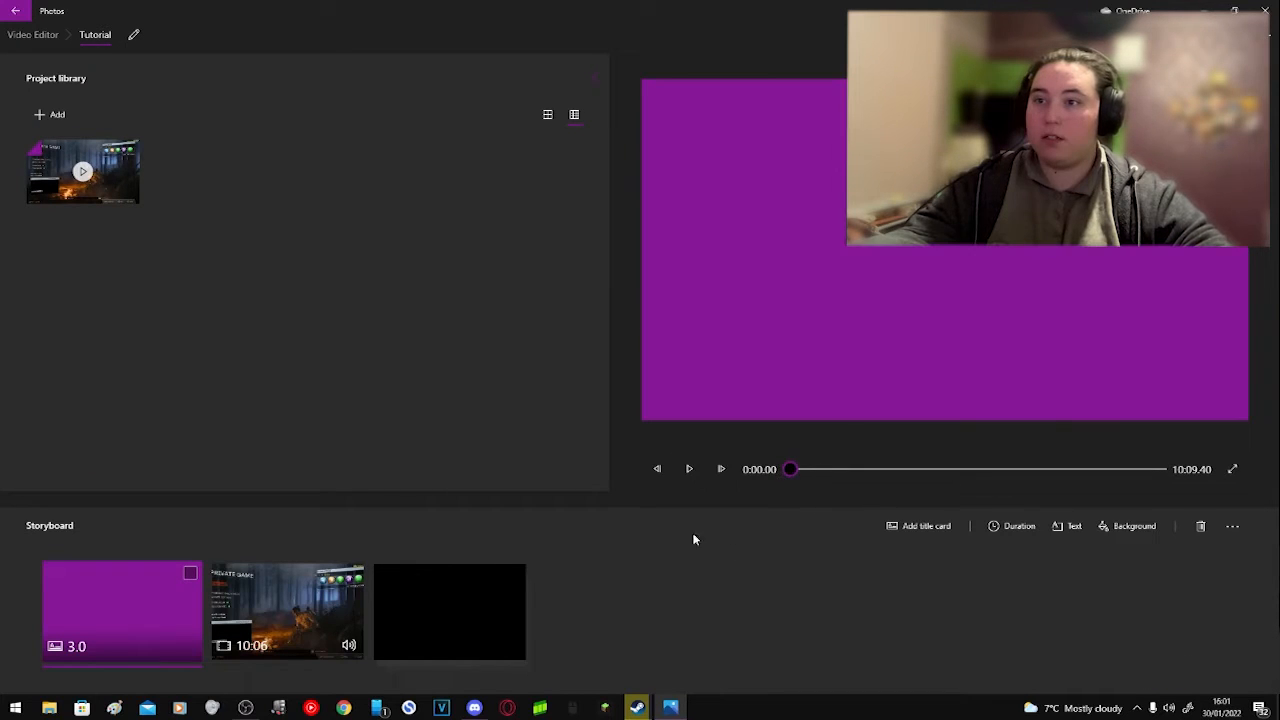
left_click(689, 469)
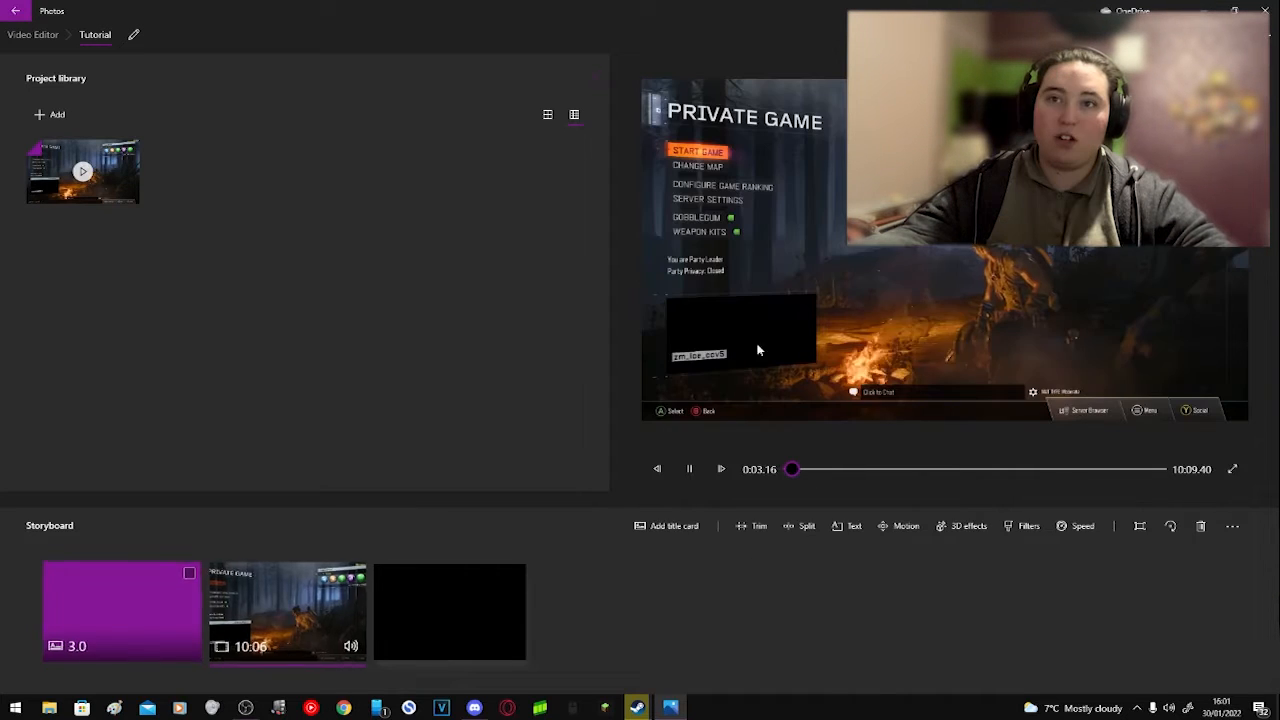
key("space")
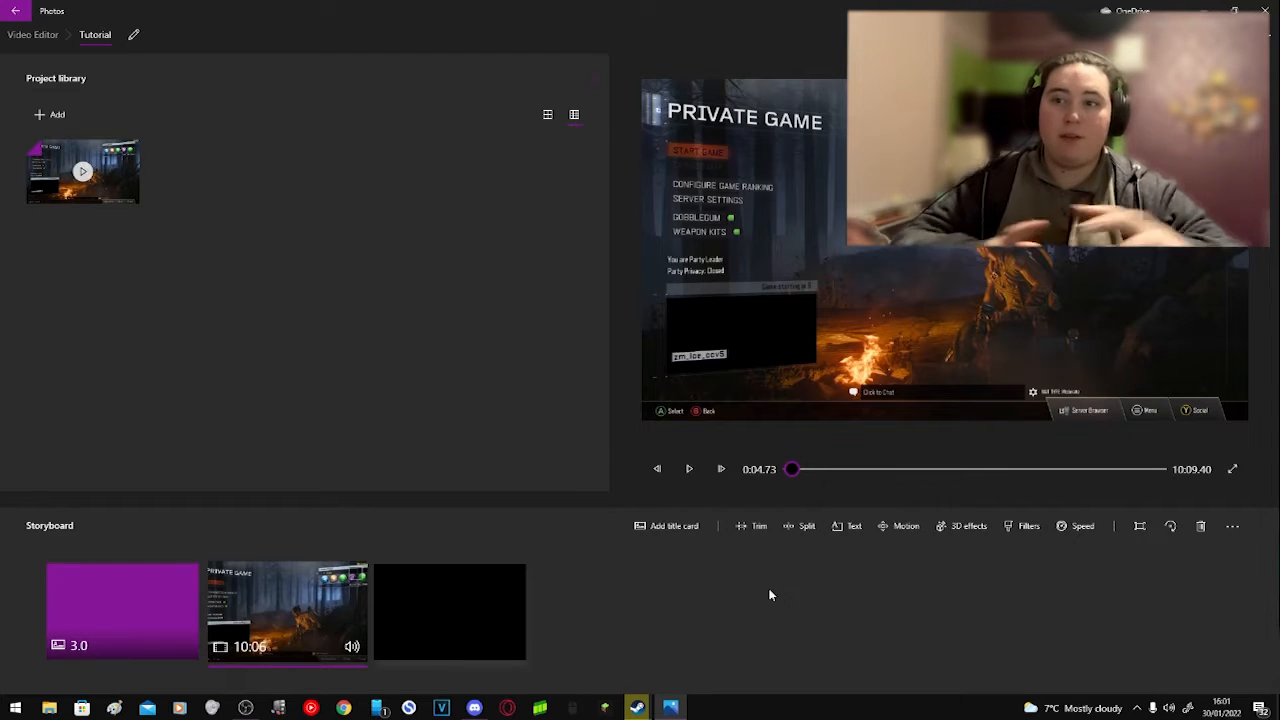
Step: Split the gameplay clip at 0:14.10 and apply the split
left_click(796, 529)
left_click_drag(177, 626, 204, 628)
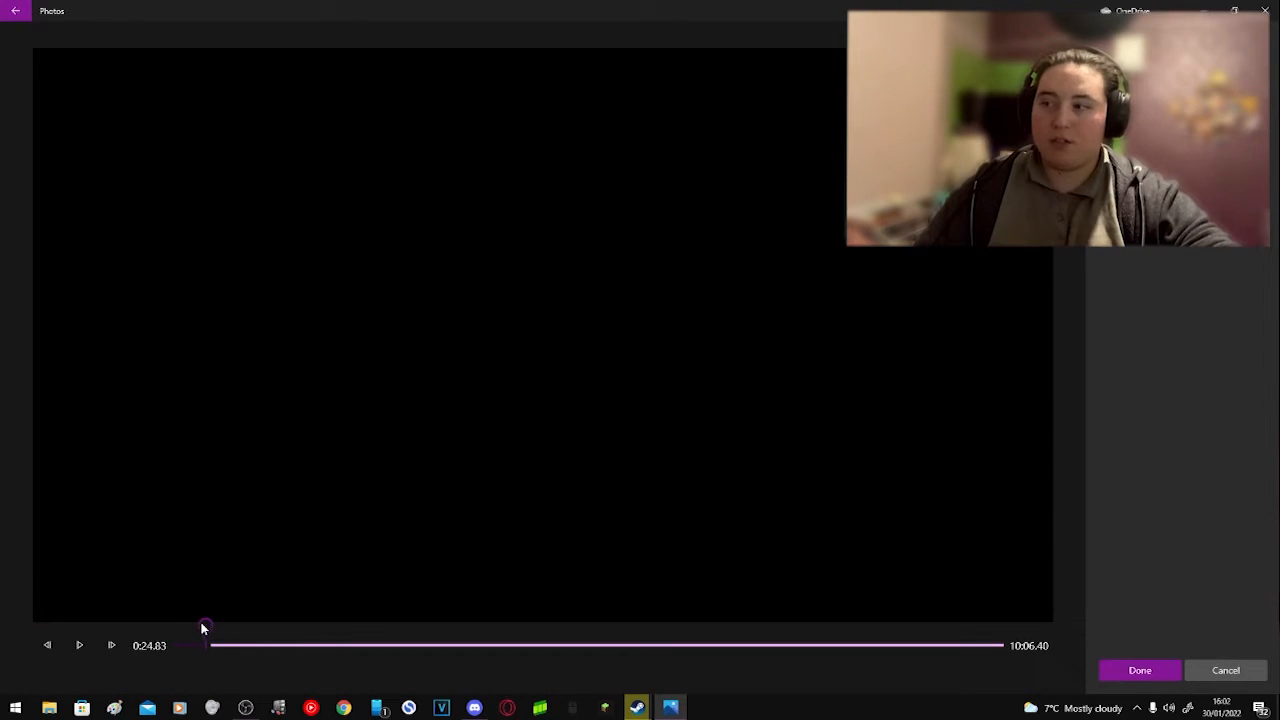
left_click(1139, 670)
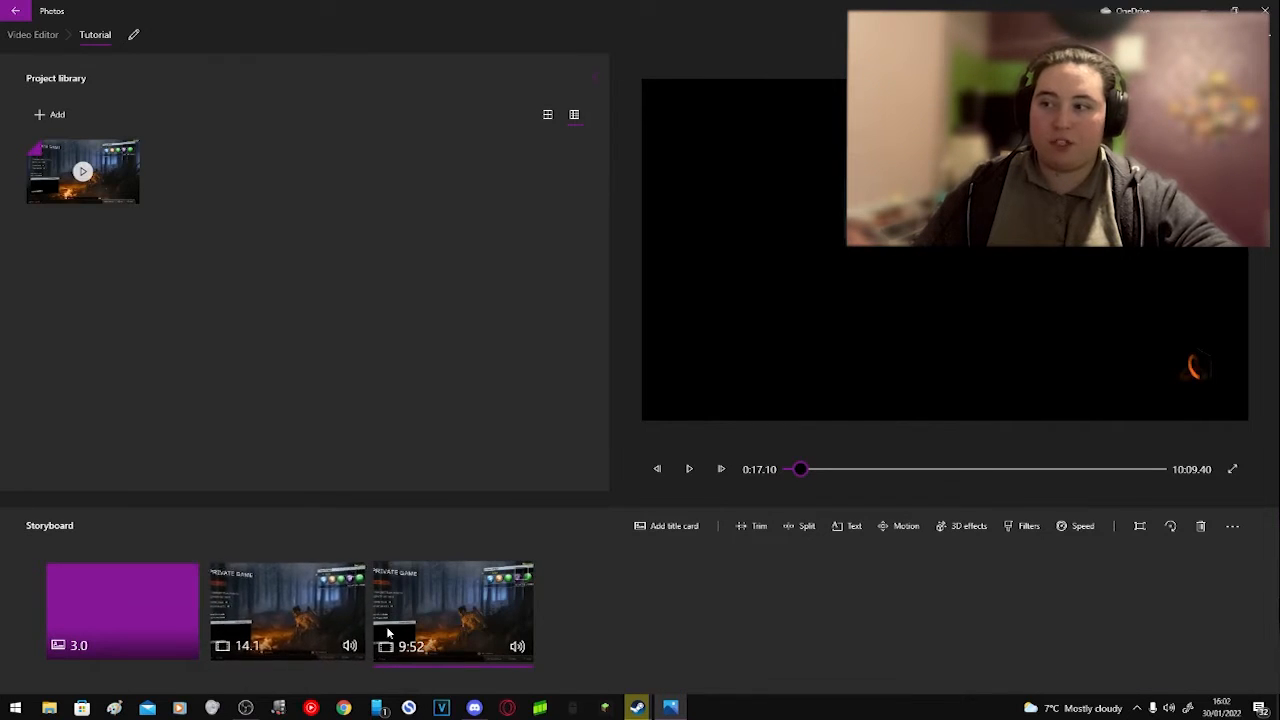
Step: Trim the second part of the gameplay clip at both ends to a middle section of about 3:27 and apply it
left_click(756, 530)
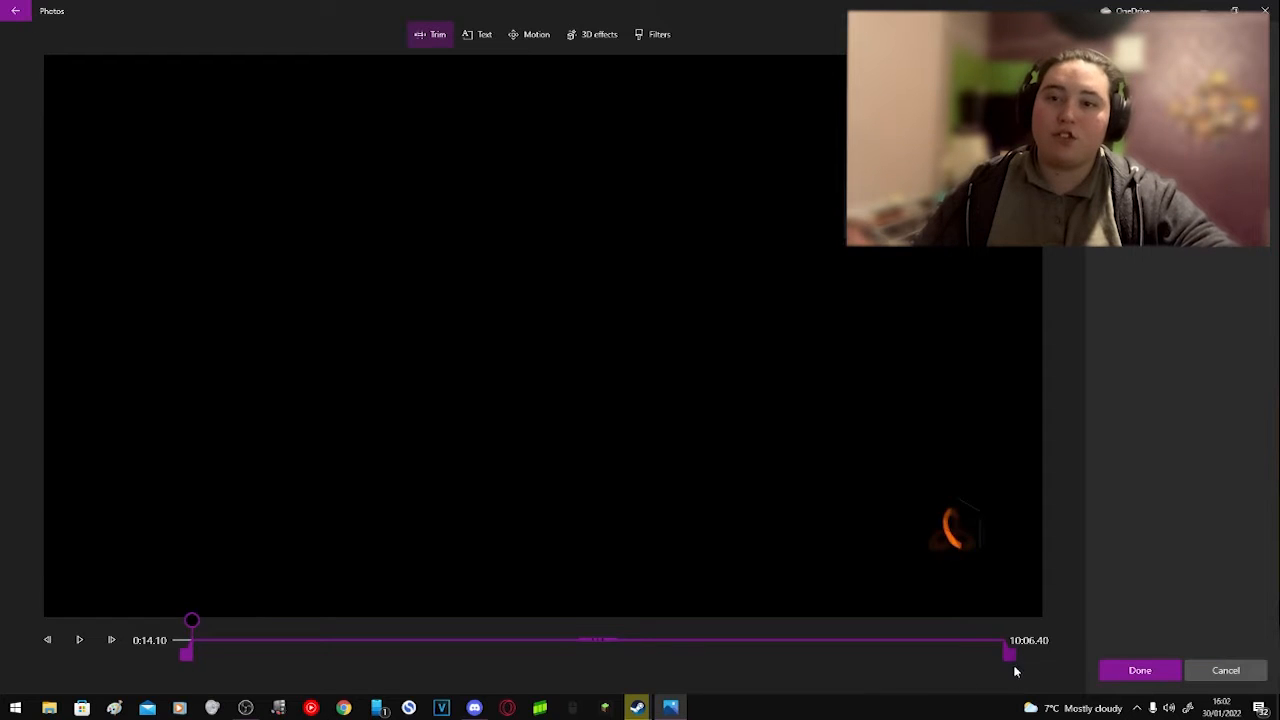
left_click_drag(1011, 653, 339, 655)
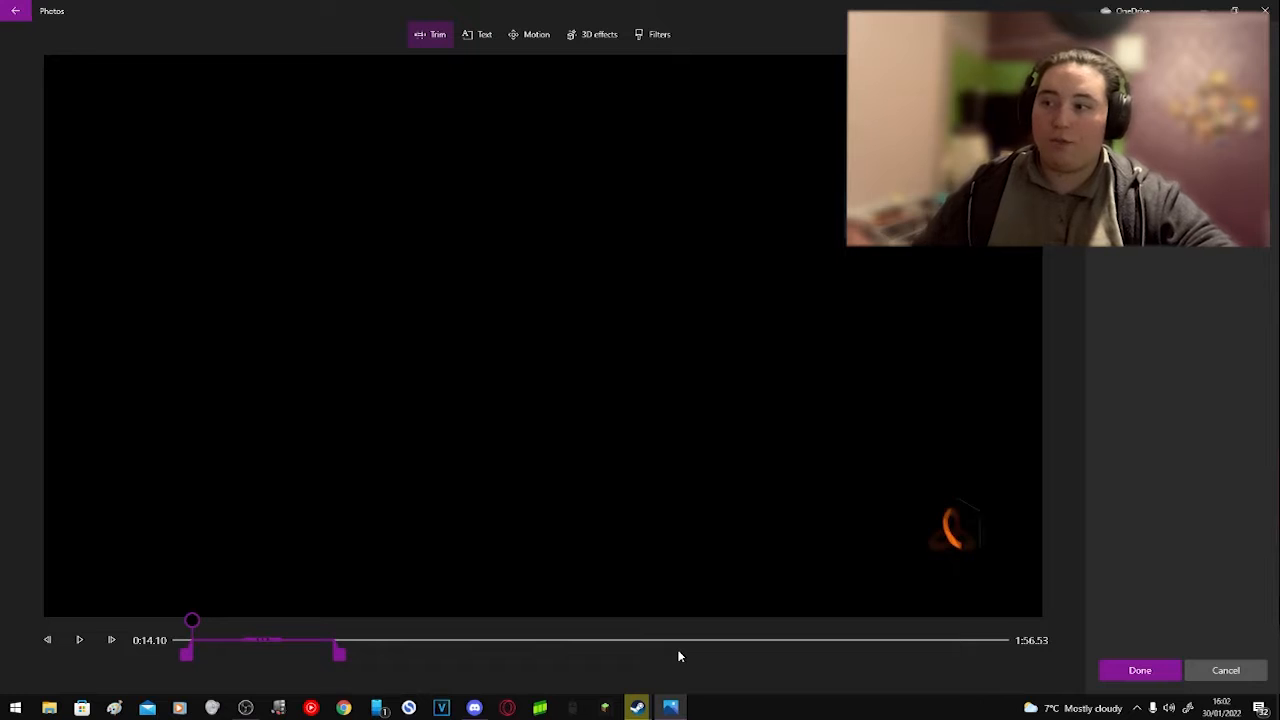
left_click_drag(337, 652, 534, 655)
left_click_drag(733, 657, 900, 657)
left_click_drag(186, 655, 446, 655)
left_click_drag(899, 655, 743, 655)
left_click(1140, 670)
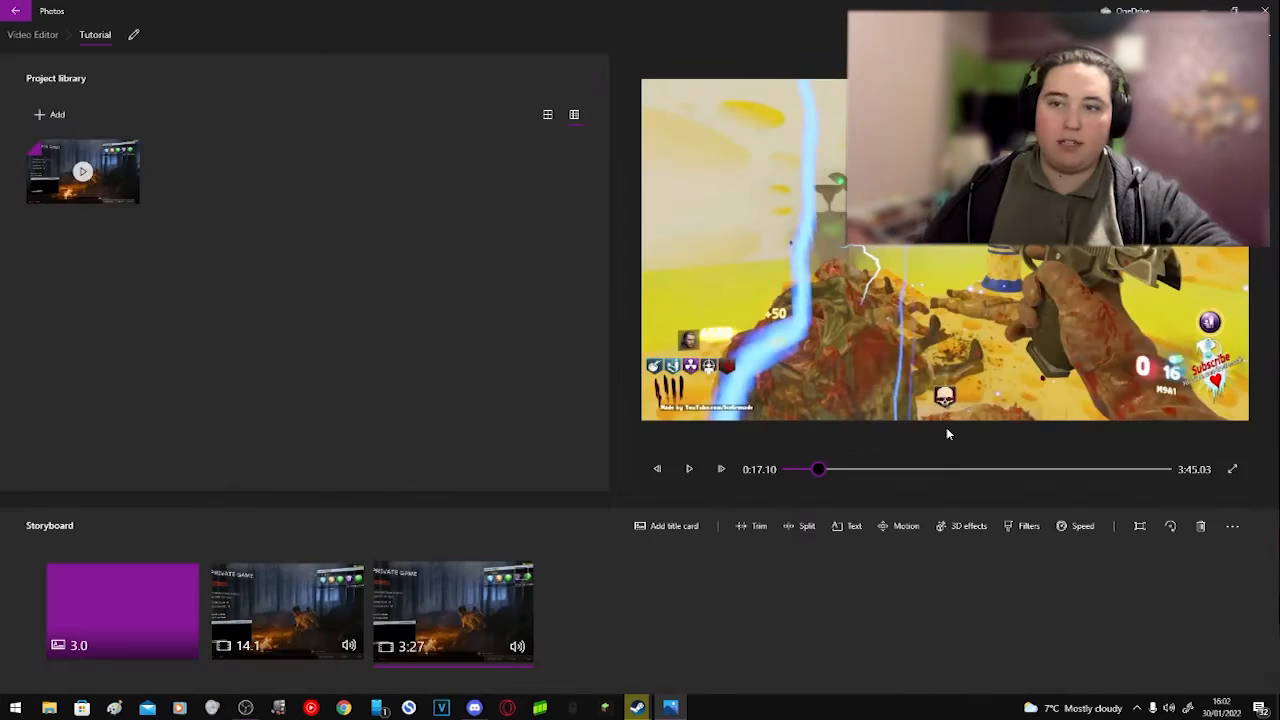
Step: Try motions such as Zoom out left, Zoom out centre, Zoom in right and Tilt down on the trimmed clip, and leave it at None
left_click(900, 527)
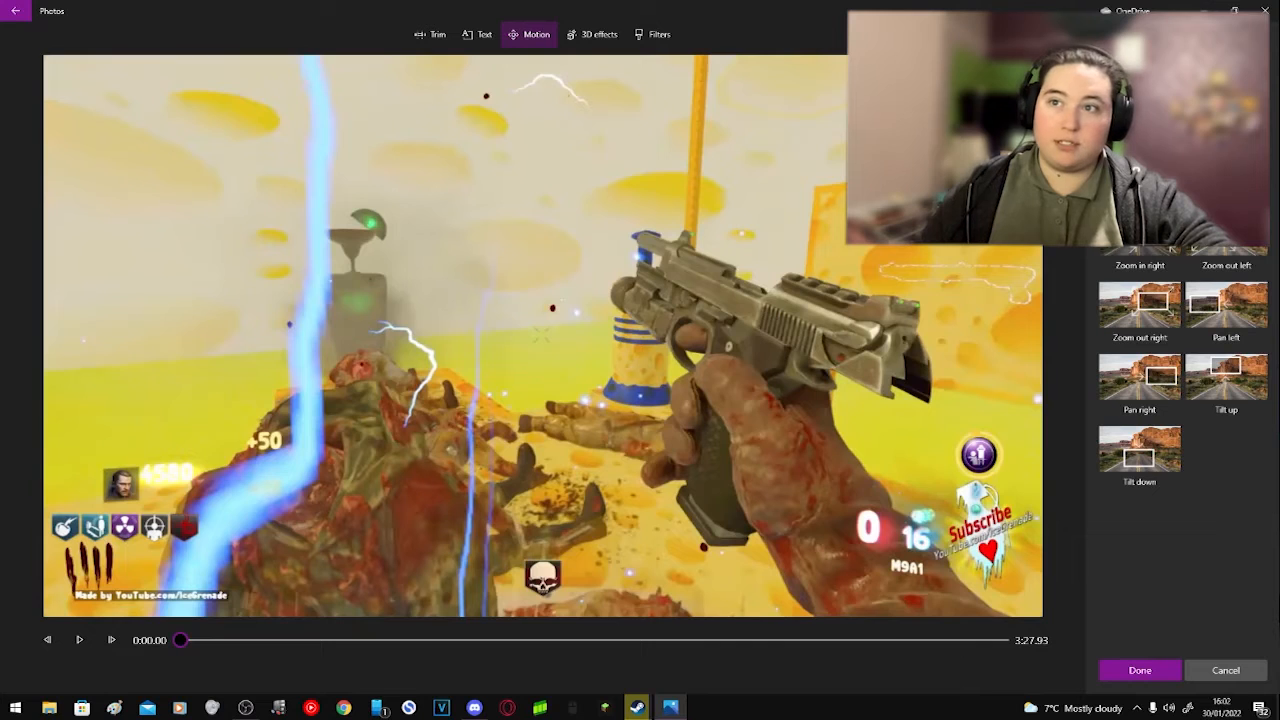
left_click(1226, 168)
left_click(1142, 236)
left_click(1144, 174)
left_click(1222, 172)
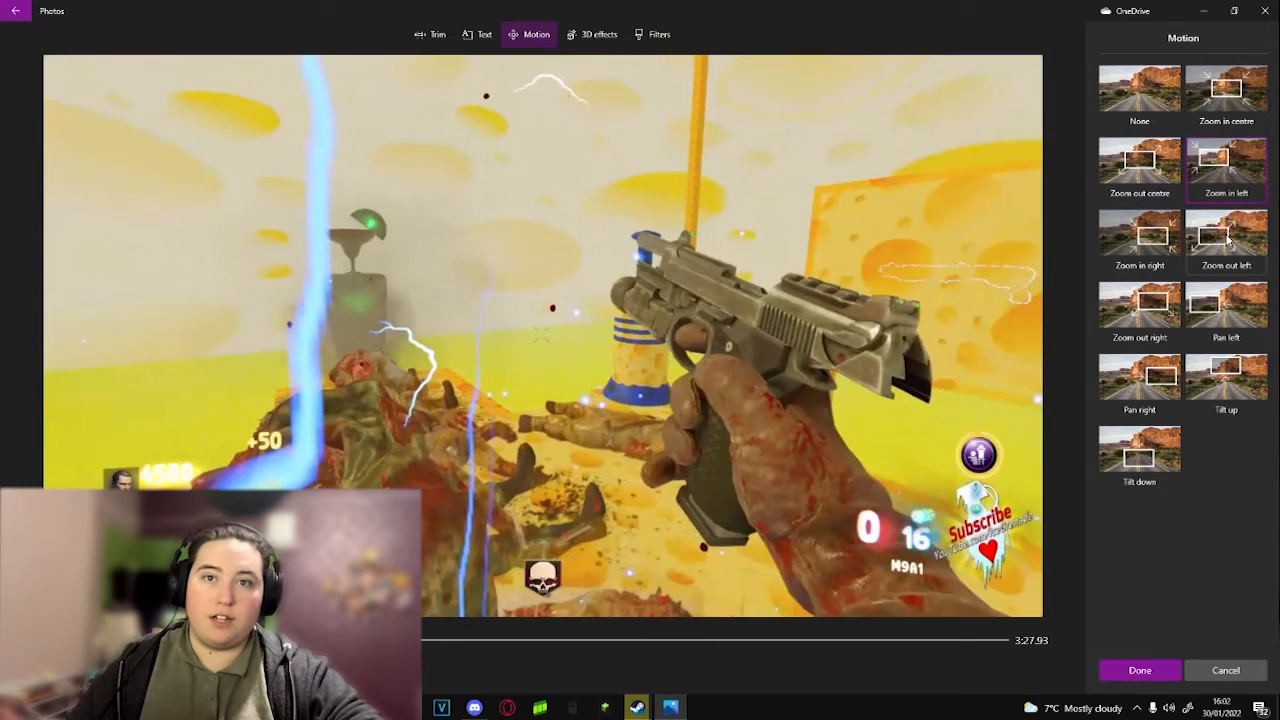
left_click(1146, 173)
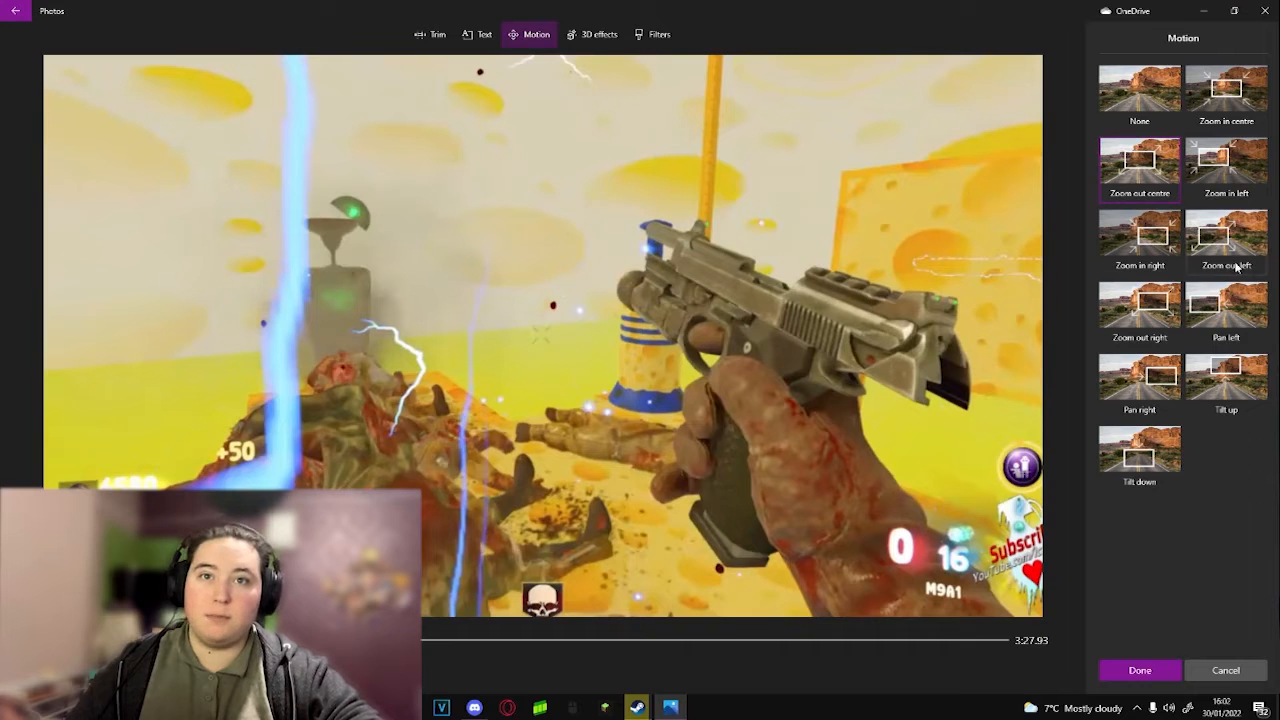
left_click(1232, 262)
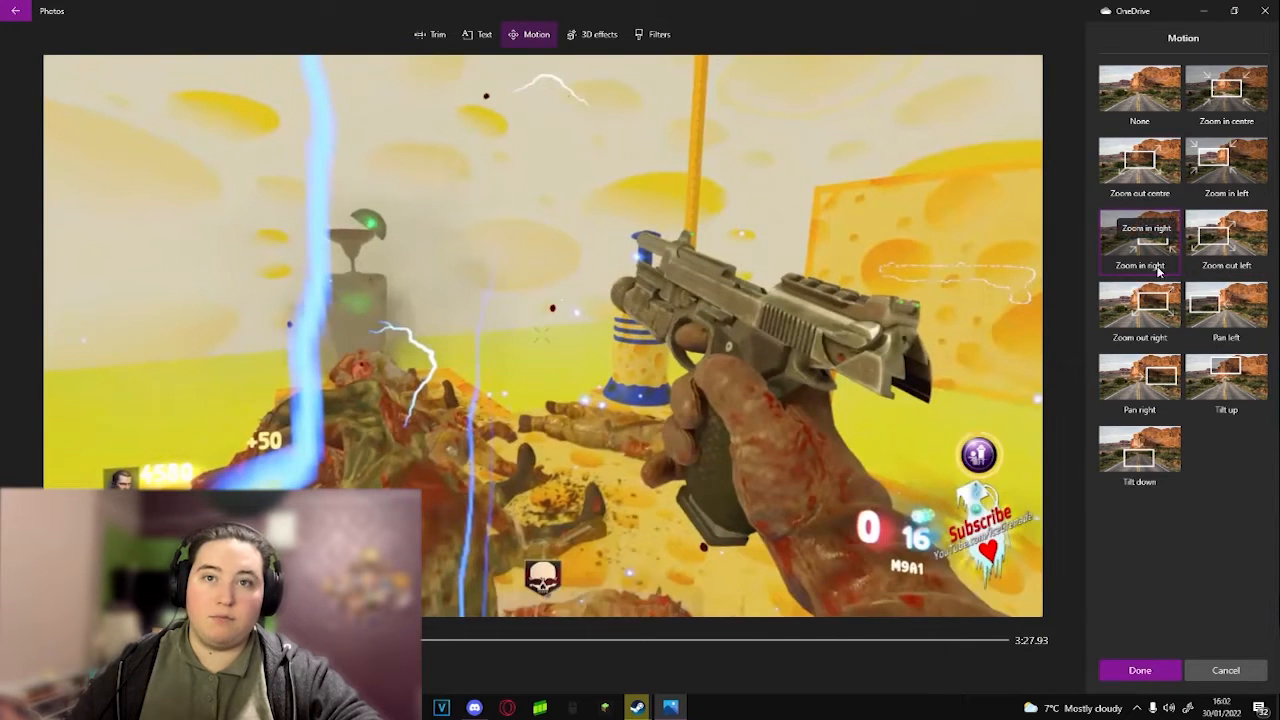
left_click(1148, 450)
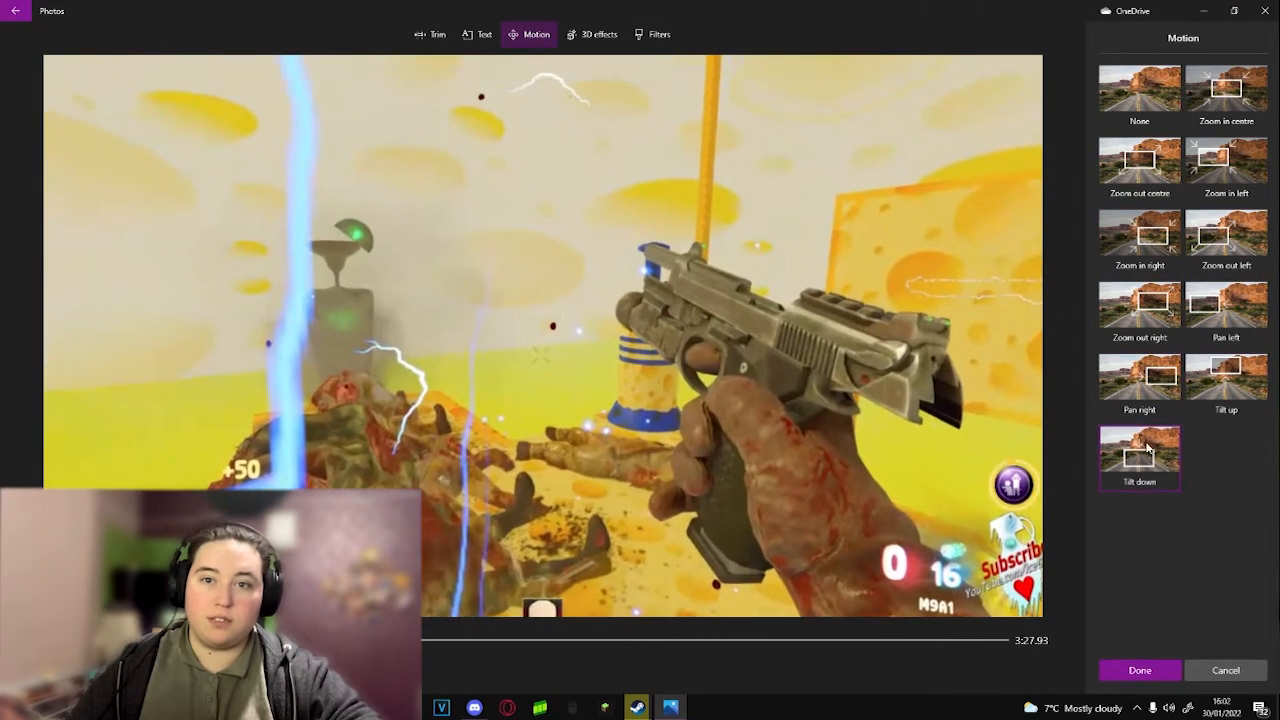
left_click(1140, 92)
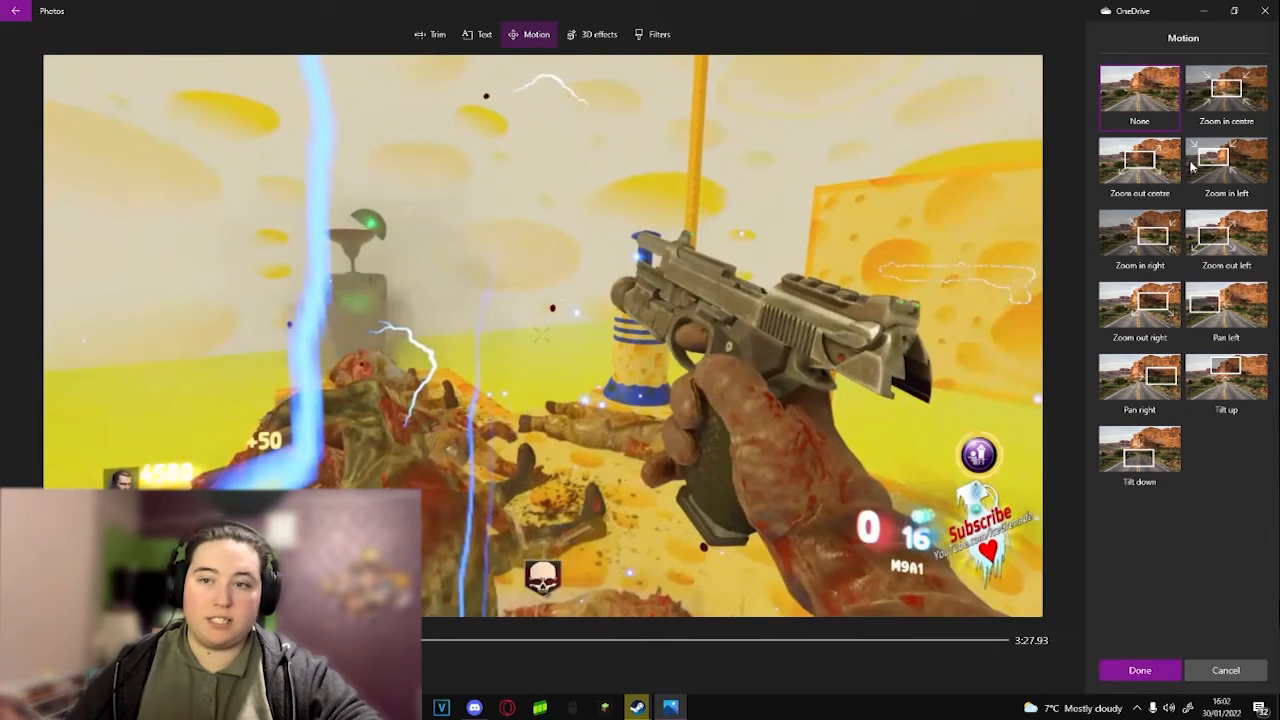
left_click(1145, 668)
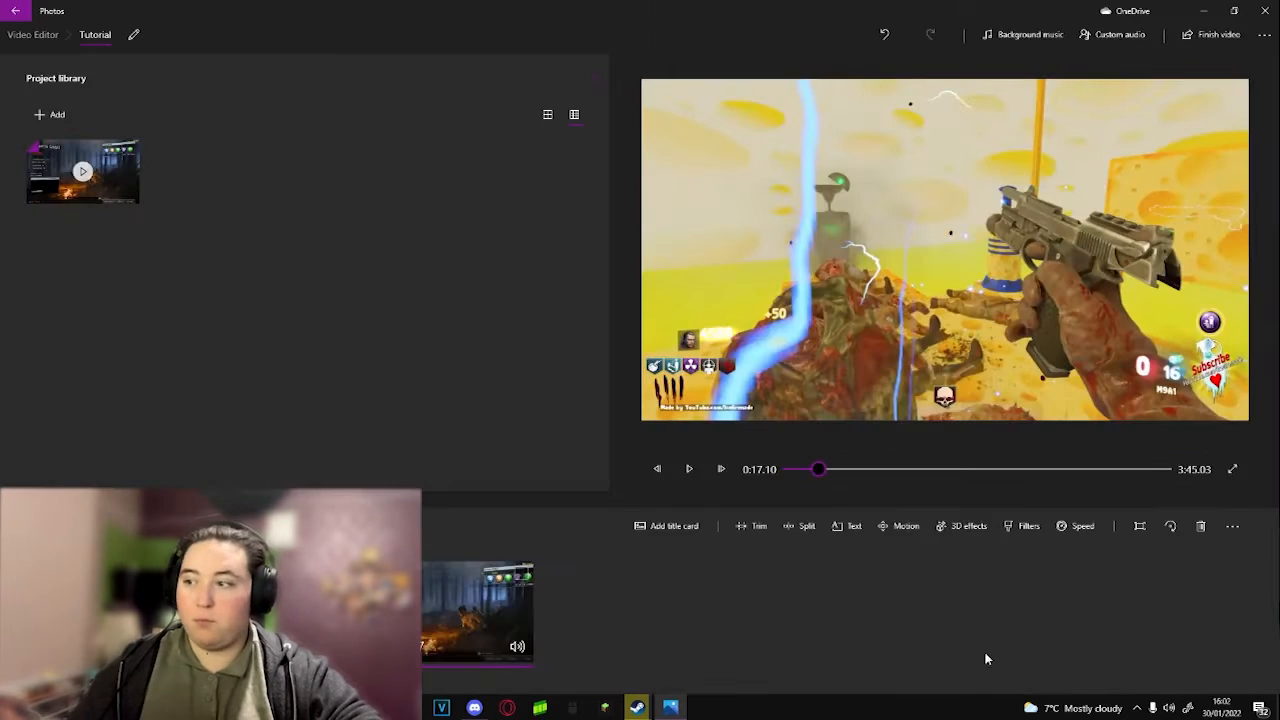
Step: Add the text dfuihsd to the trimmed gameplay clip in the Classic animated style, using the layout along the frame's lower edge
left_click(689, 469)
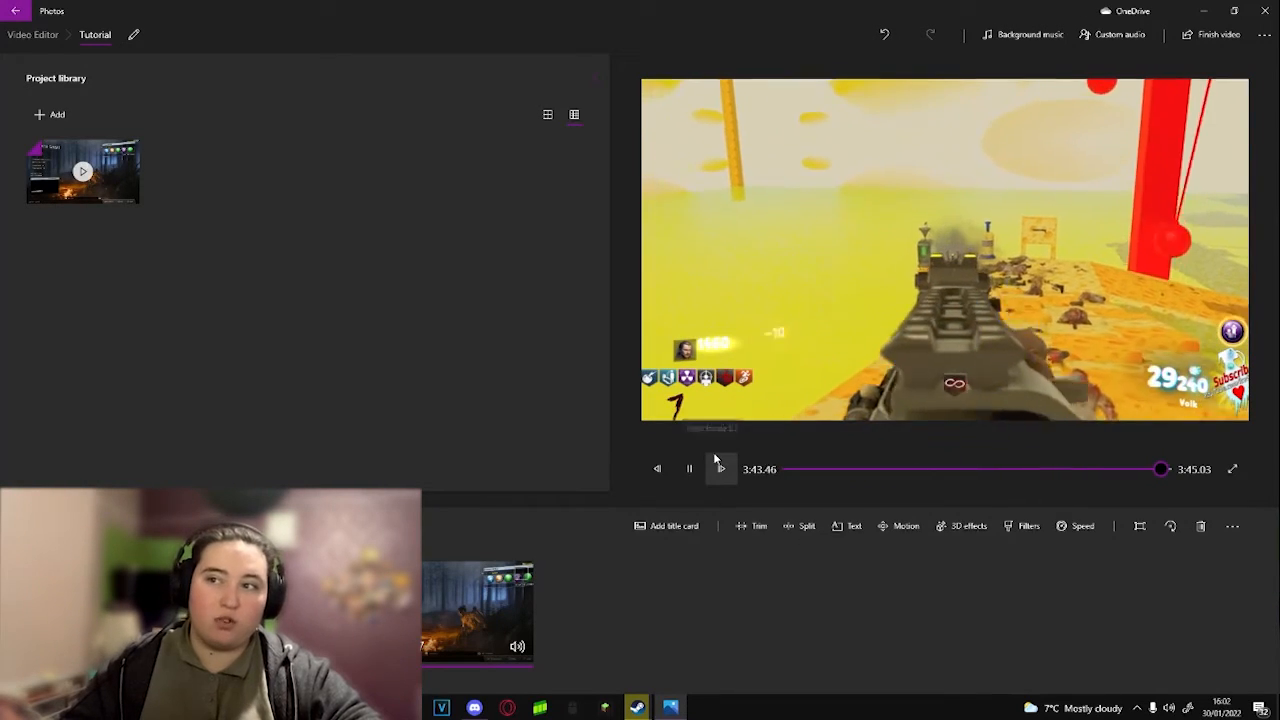
left_click(719, 466)
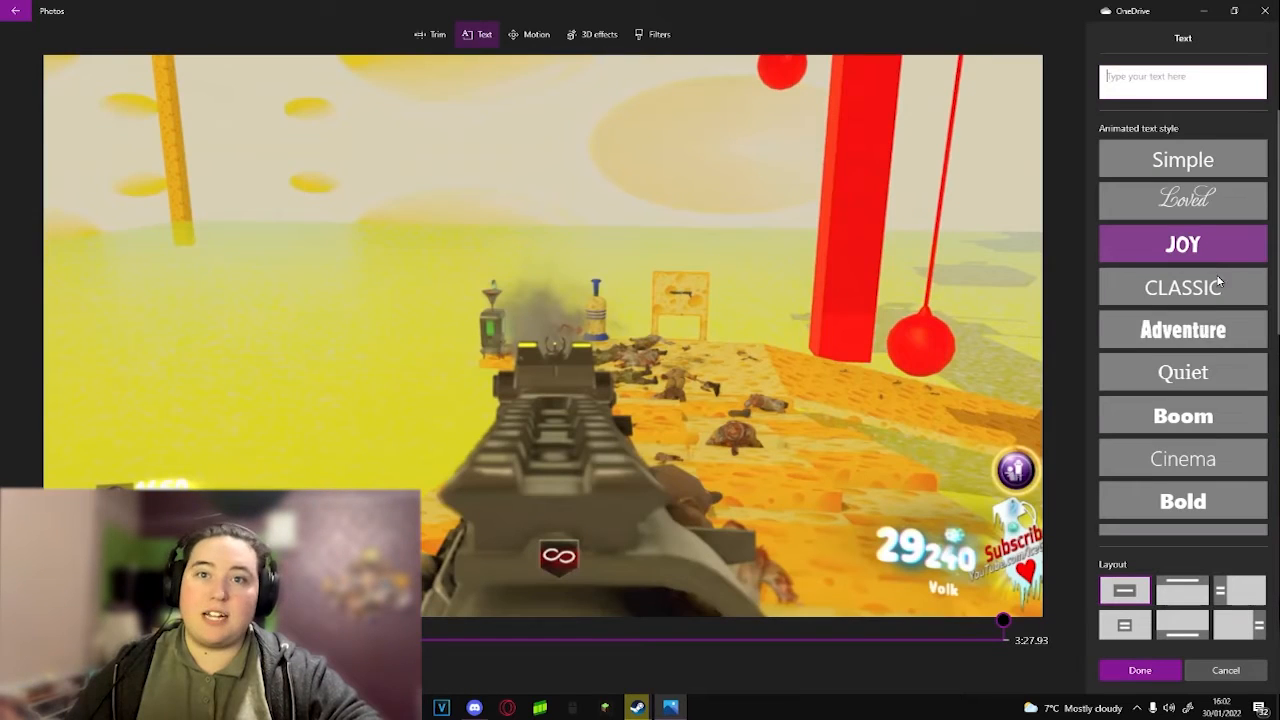
left_click(1192, 342)
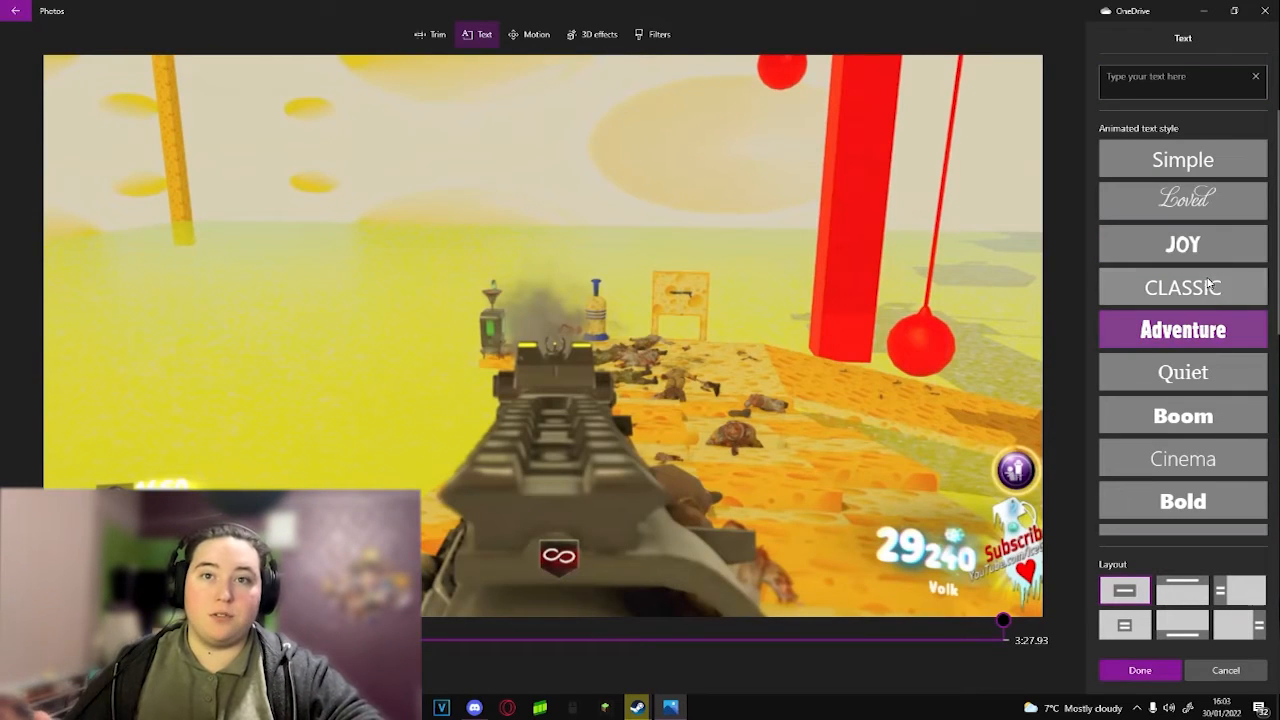
left_click(1201, 300)
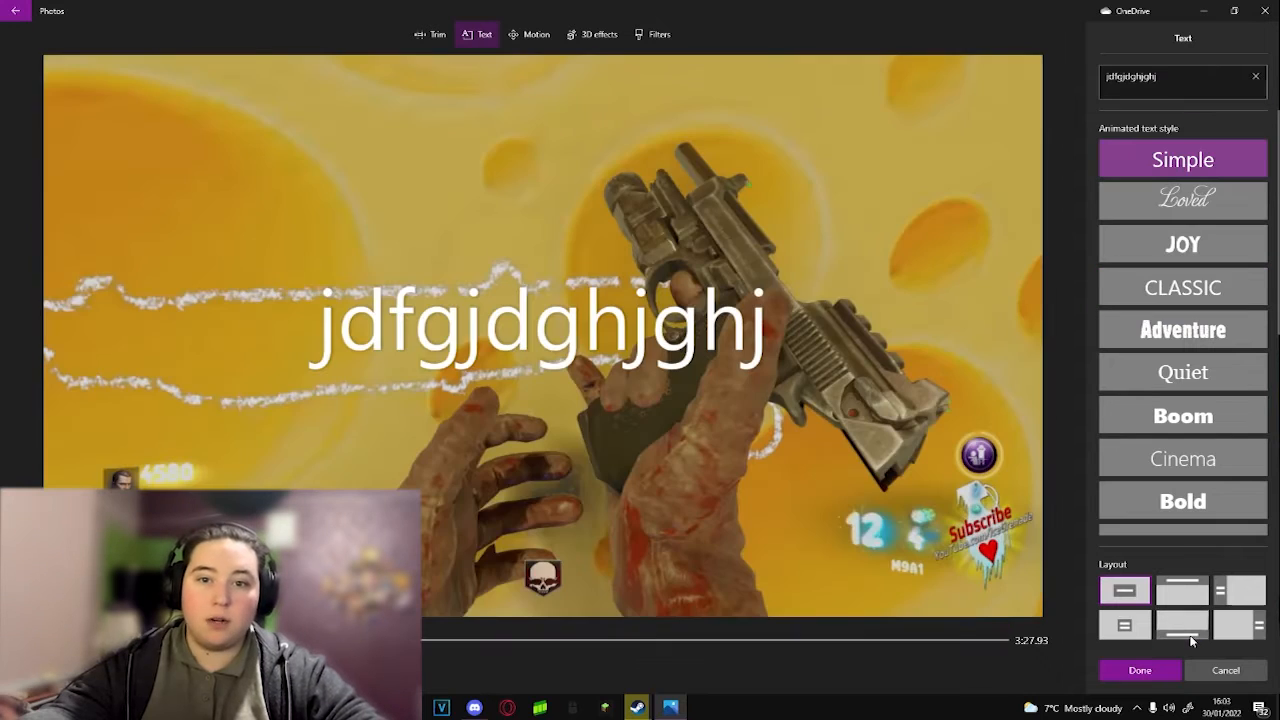
left_click(1191, 641)
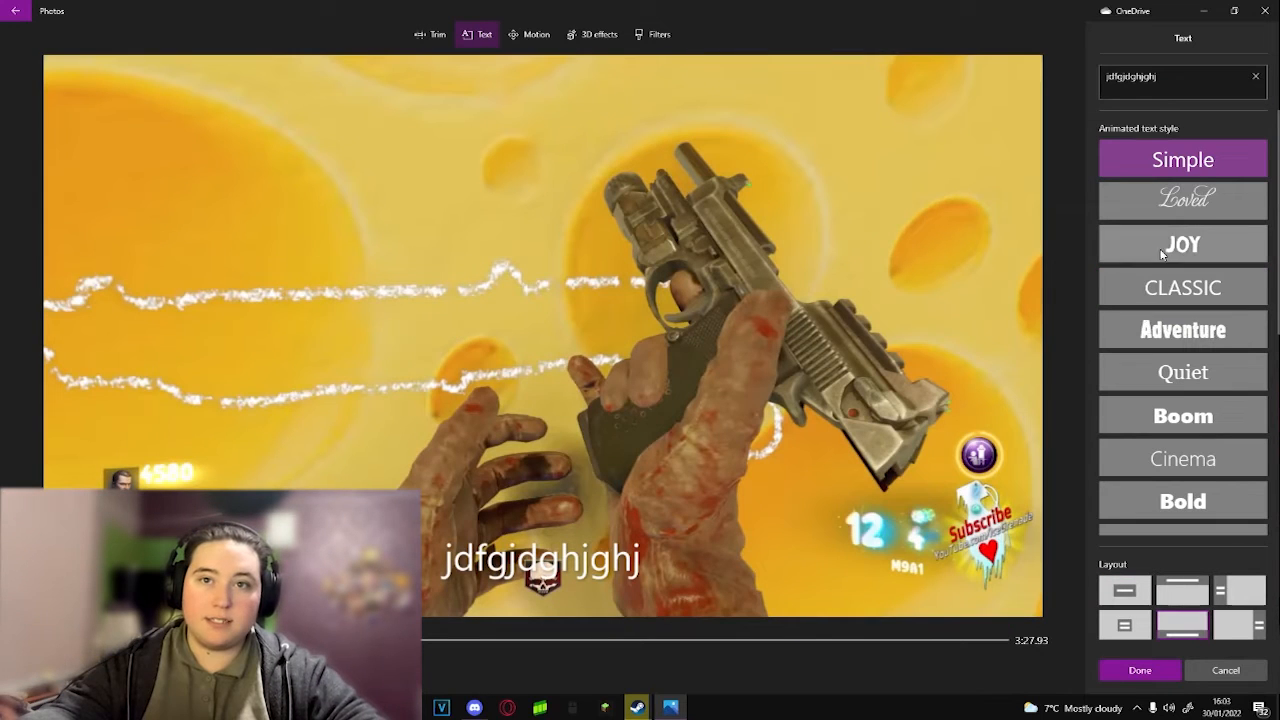
left_click(1183, 288)
left_click_drag(1178, 78, 966, 82)
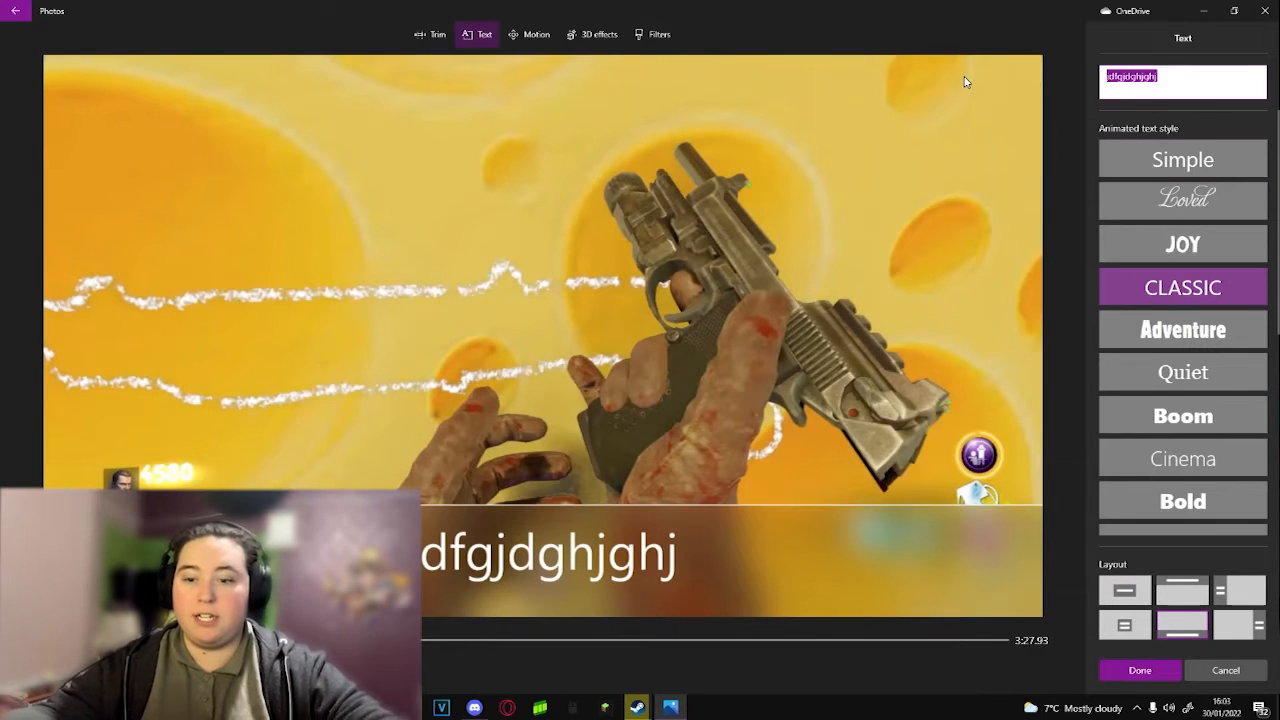
type("dfuihsd")
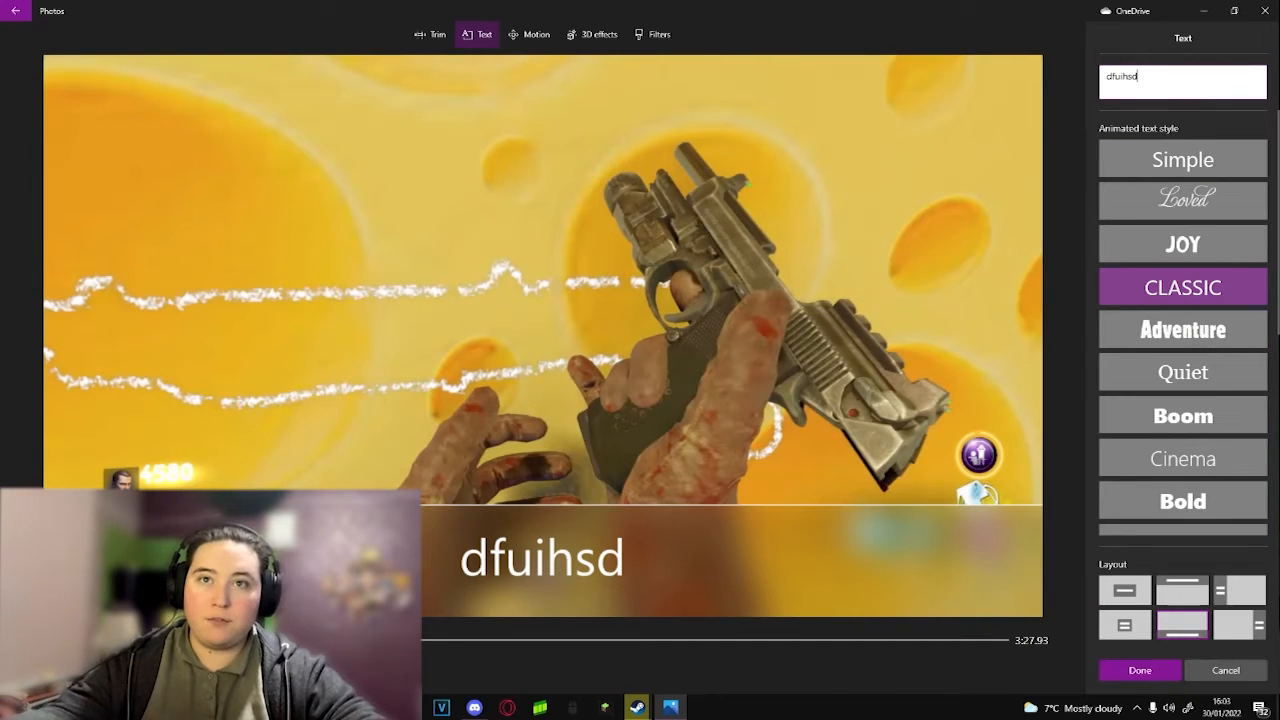
Step: Switch the clip's text to the Simple style, try the other layouts, and return the text to the frame's lower edge
left_click(1186, 162)
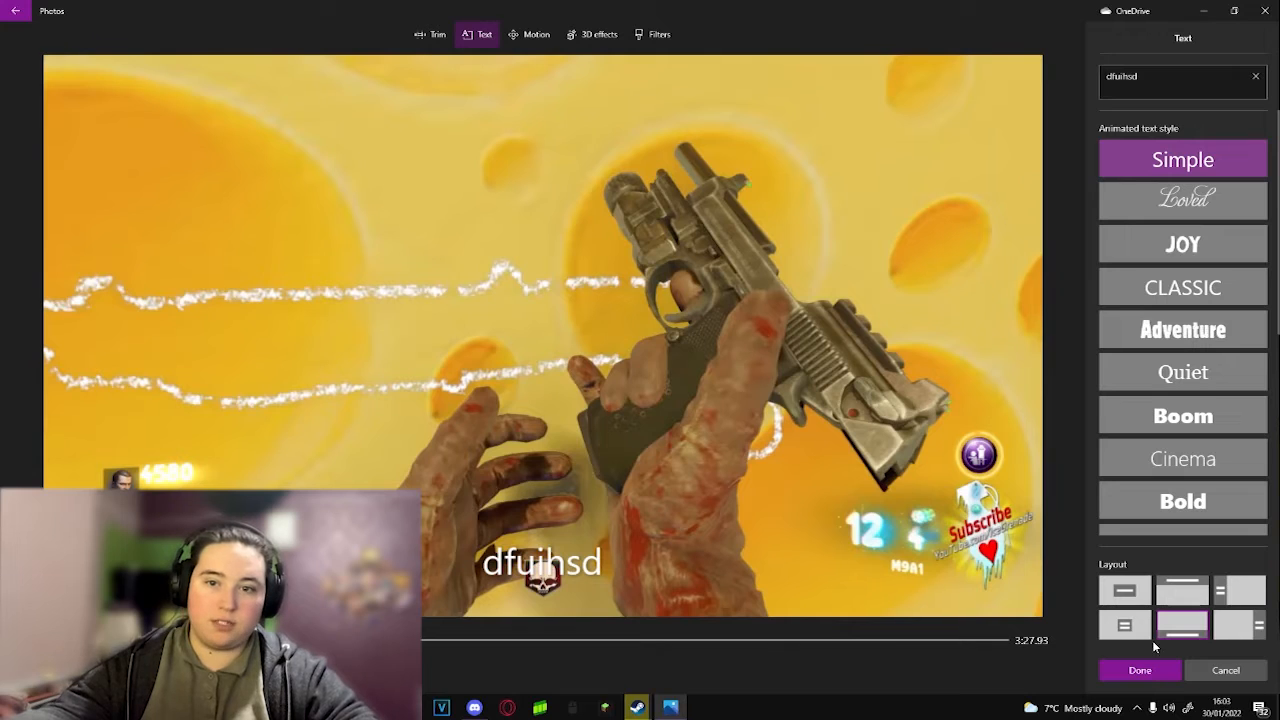
left_click(1128, 635)
left_click(1183, 591)
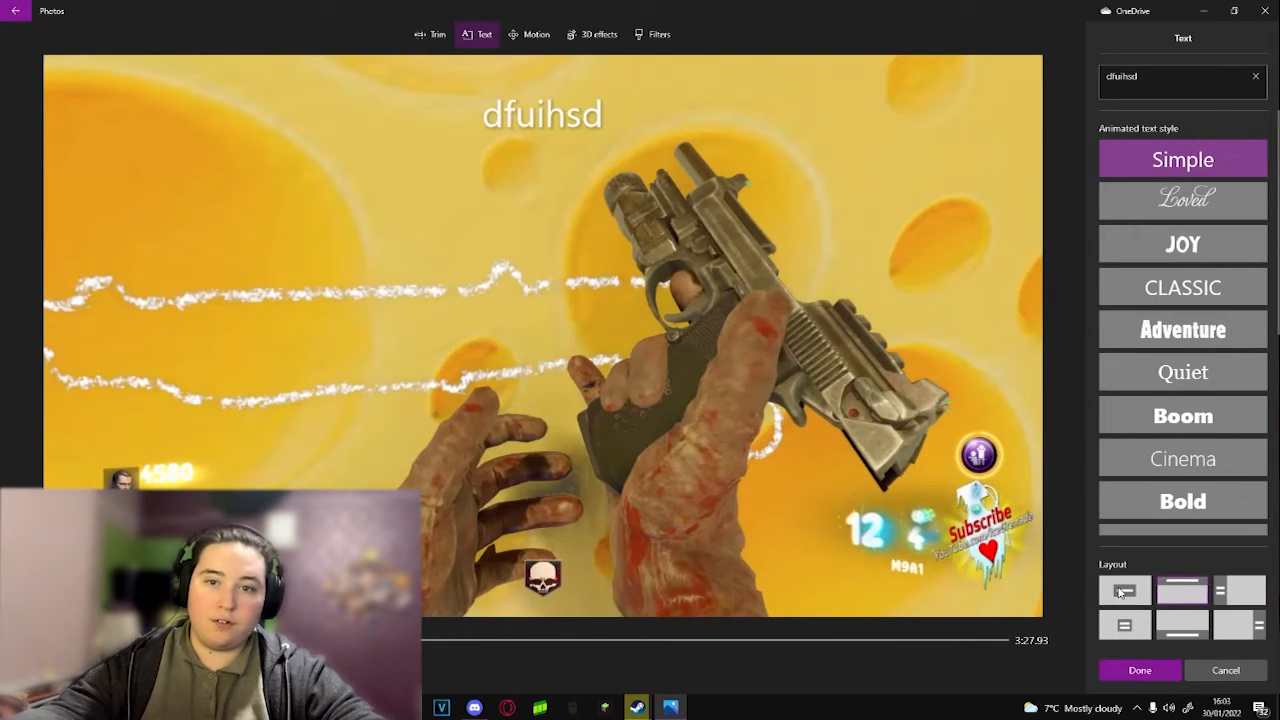
left_click(1120, 592)
left_click(1238, 589)
left_click(1183, 625)
left_click(1124, 625)
left_click(1183, 625)
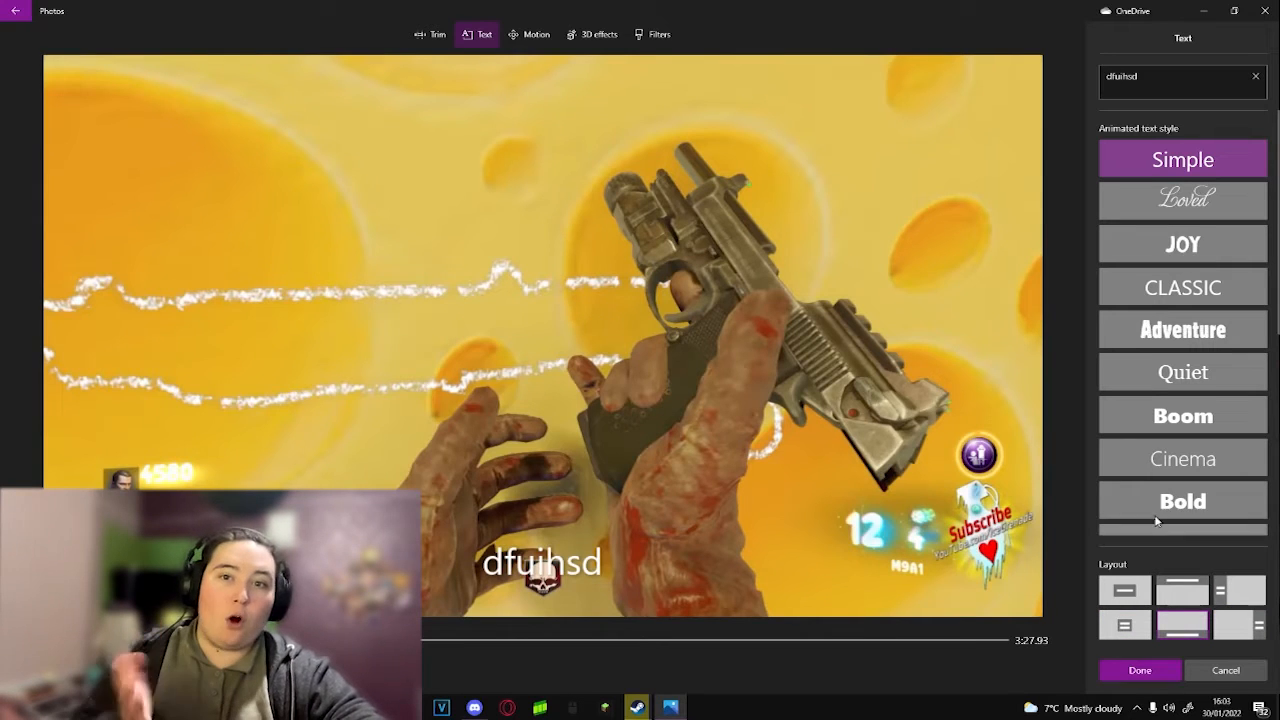
Step: Compare animated styles such as Bold, Impact and Cartoon on the clip's text
left_click(1200, 502)
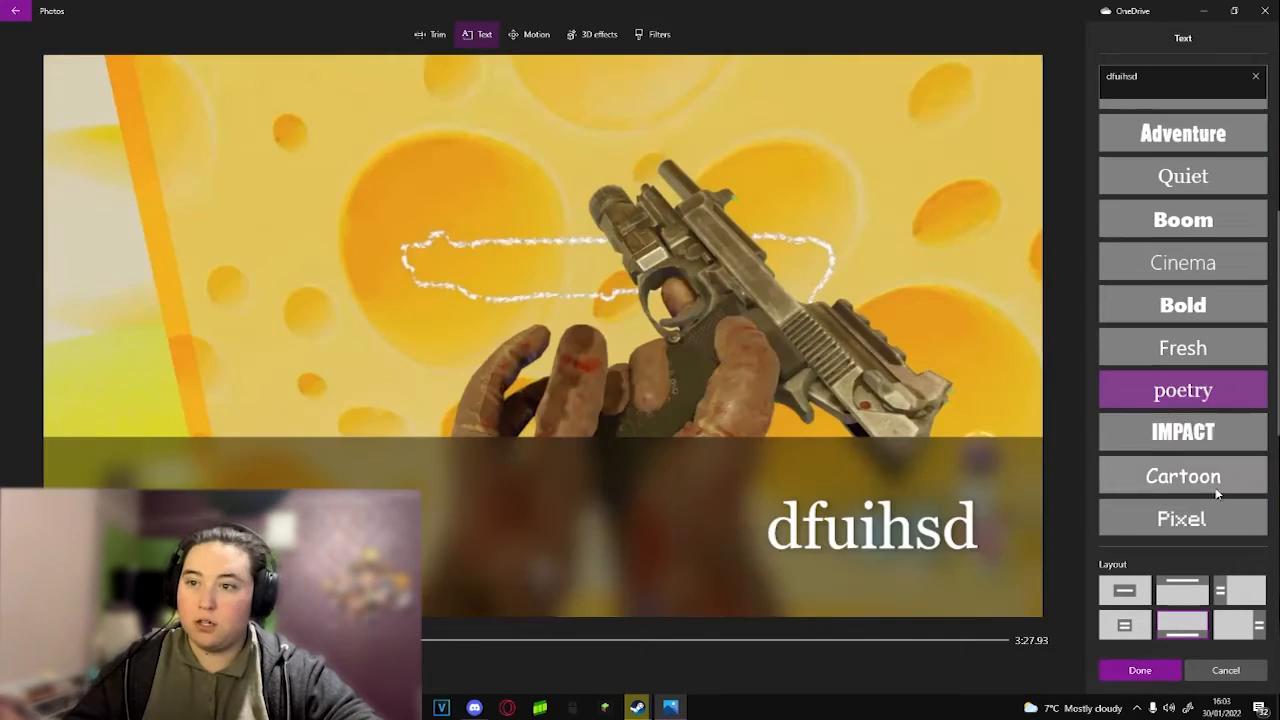
left_click(1195, 433)
left_click(1190, 476)
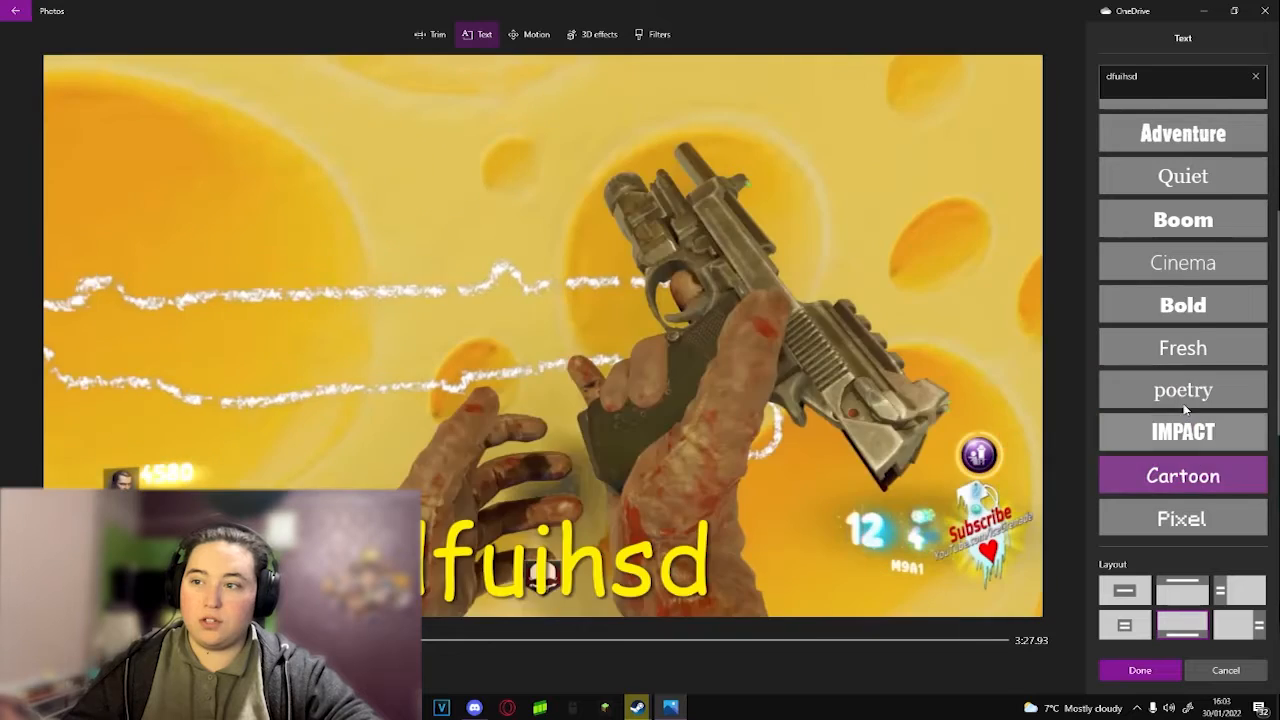
left_click(1183, 305)
left_click(1183, 432)
left_click(1195, 480)
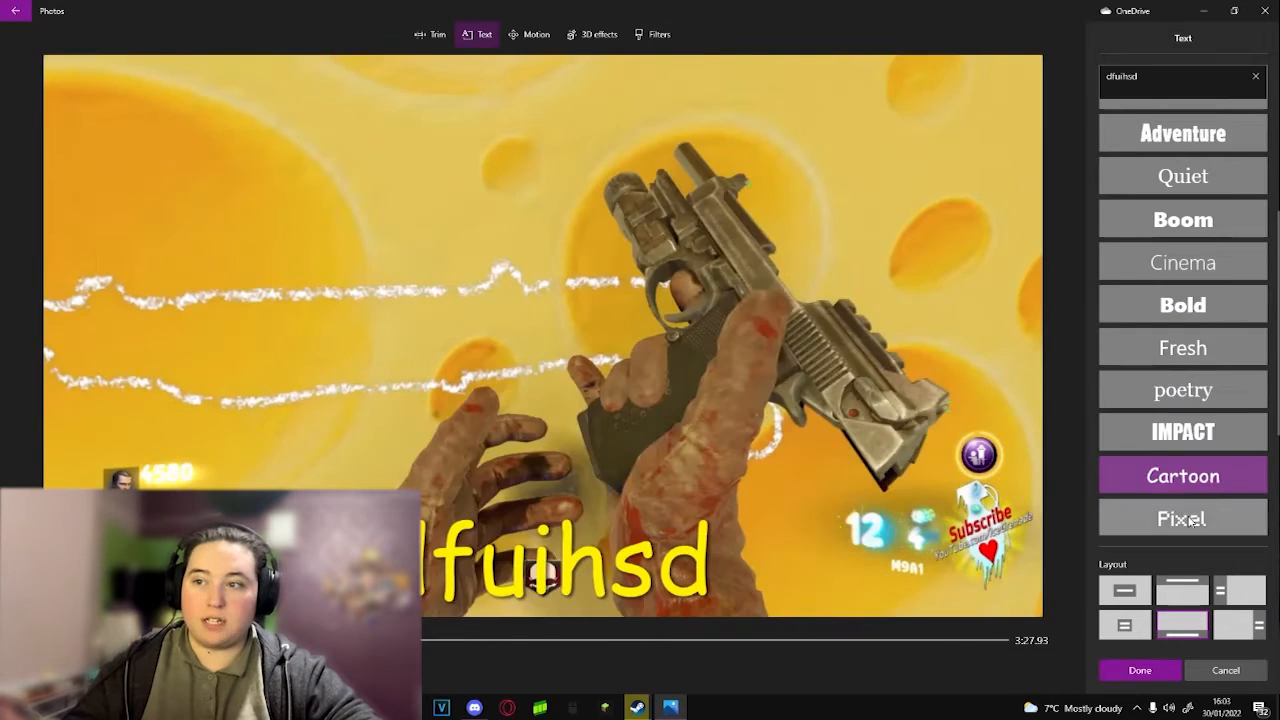
Step: Try the Holiday, Chilled and Electric styles on the clip's text, settle on the Pixel style and apply it
left_click(1192, 520)
scroll(1194, 466, "down", 2)
left_click(1197, 515)
left_click(1193, 473)
left_click(1188, 432)
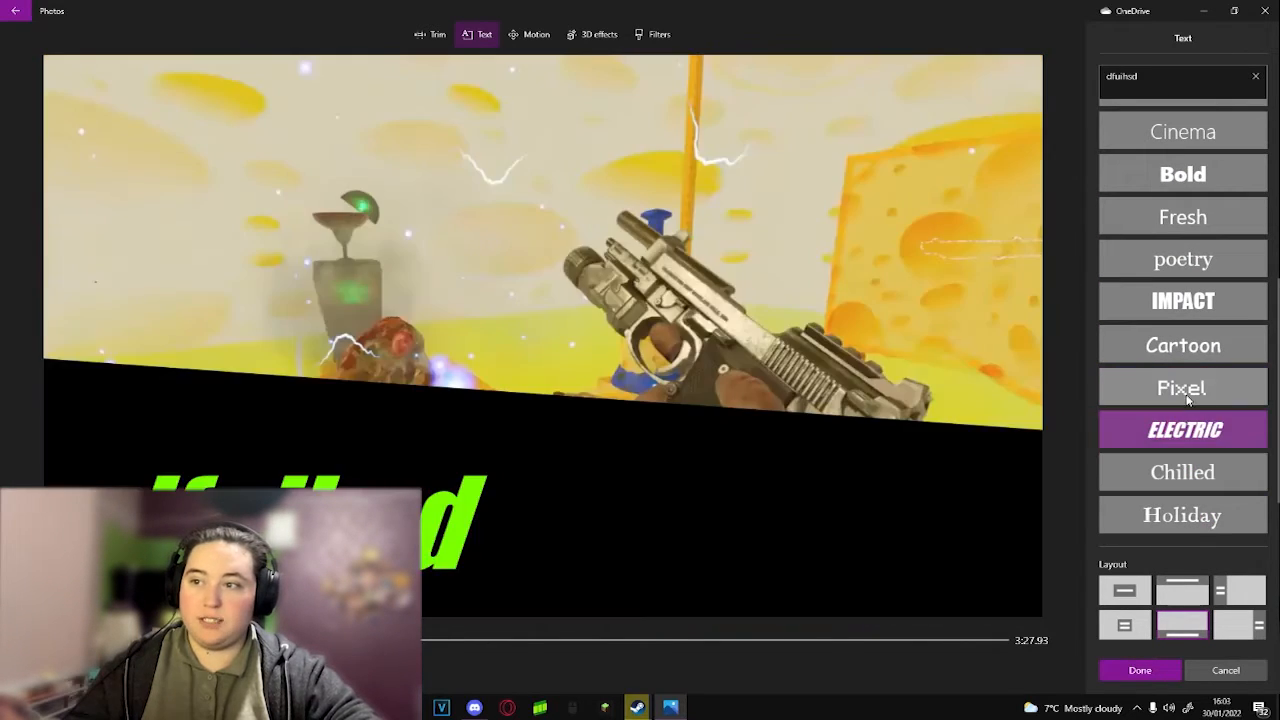
left_click(1185, 392)
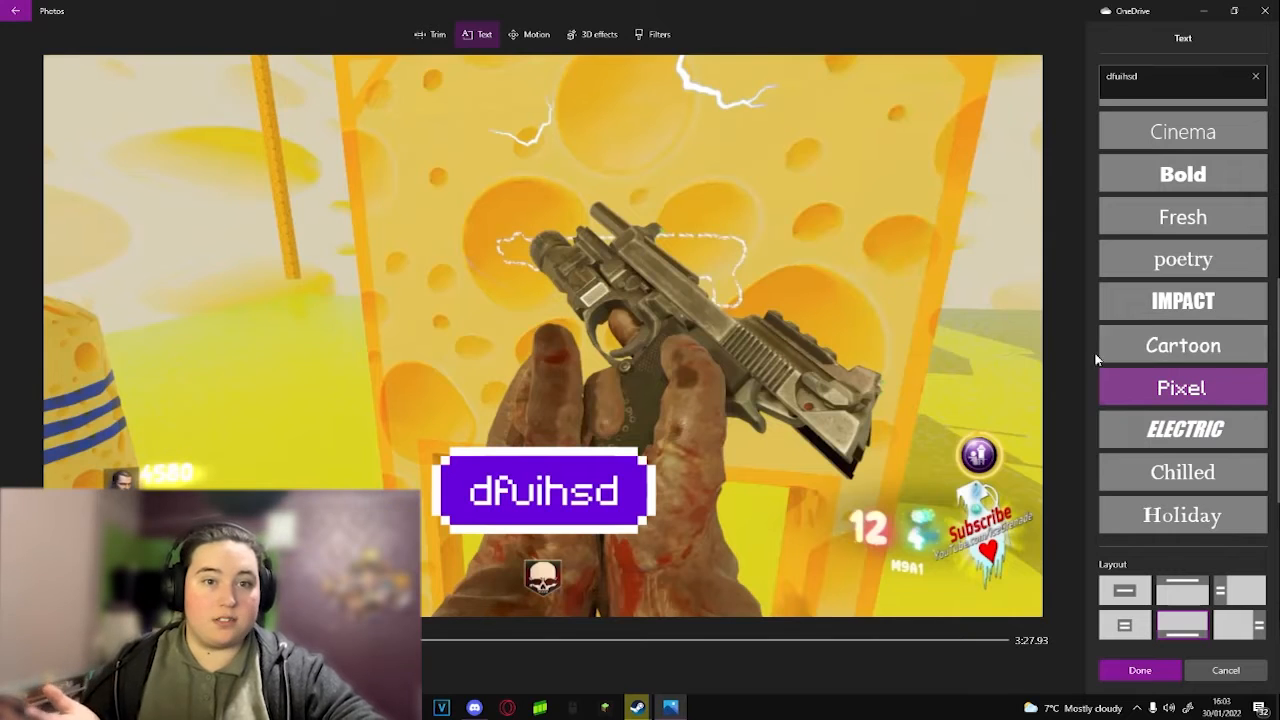
left_click(1133, 670)
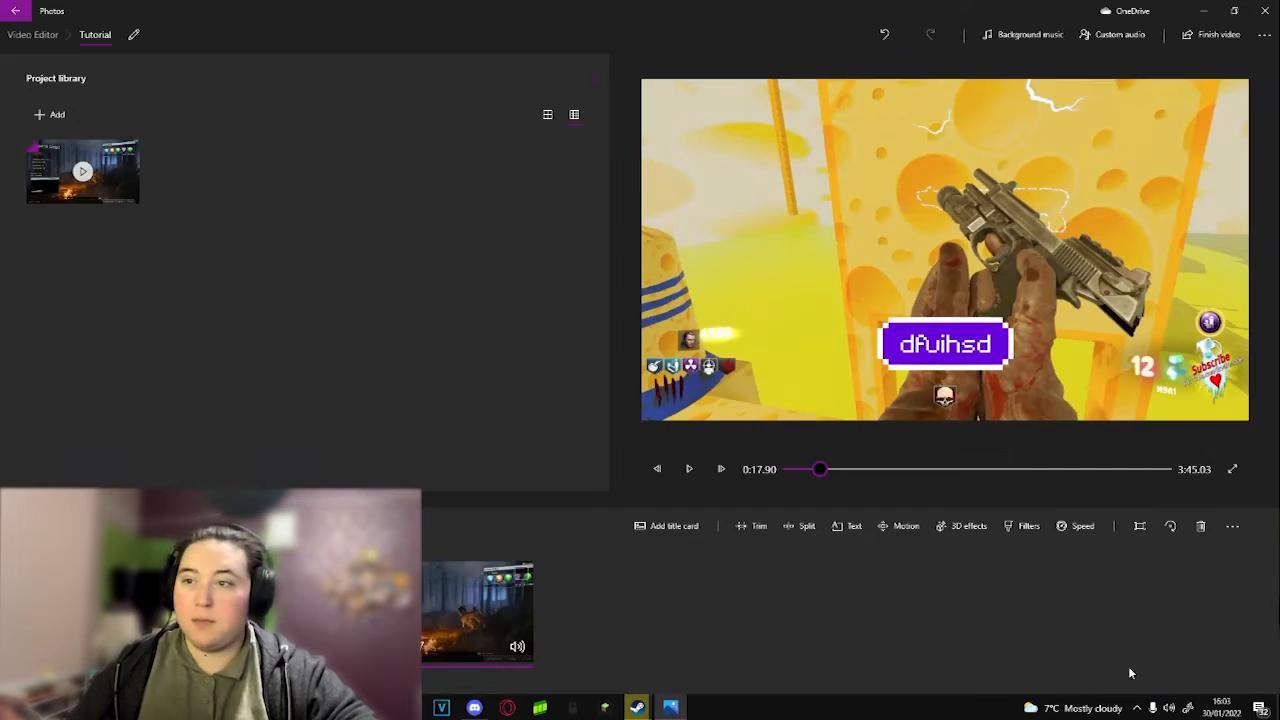
Step: Try filters such as Loved, Sepia and Inky on the gameplay clip, settle on Energy and apply it
left_click(1028, 526)
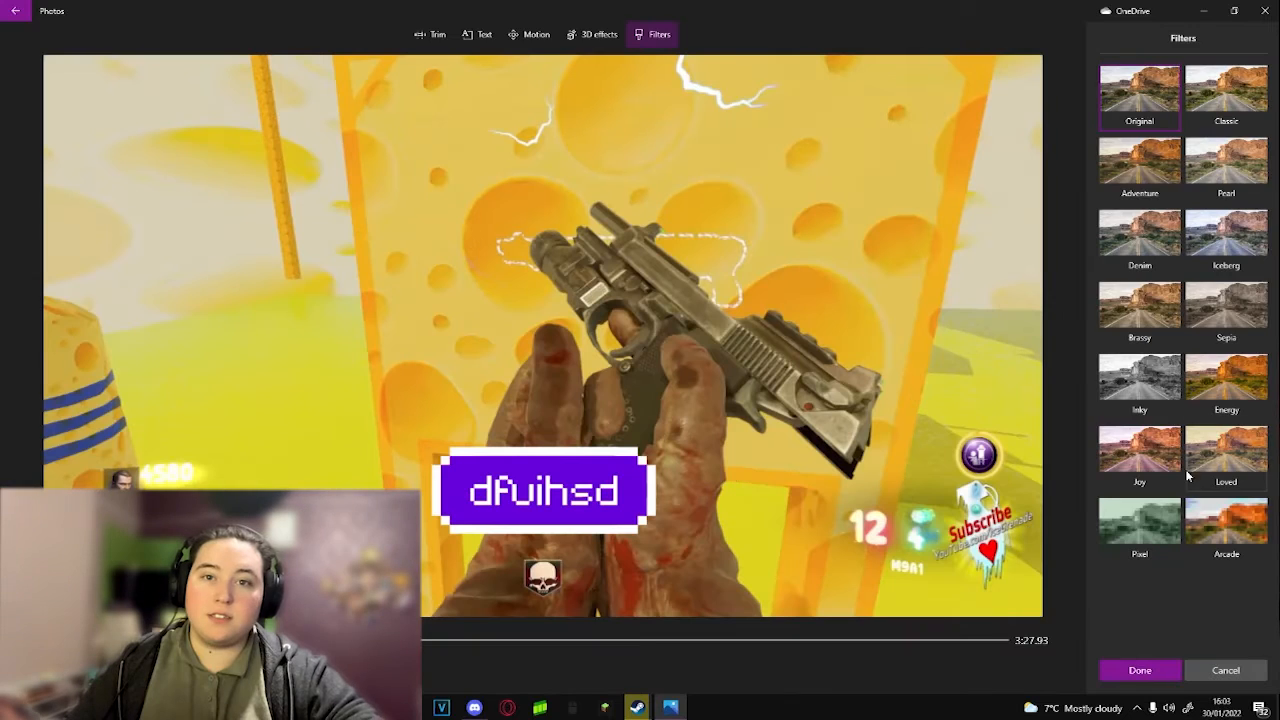
left_click(1231, 388)
left_click(1245, 460)
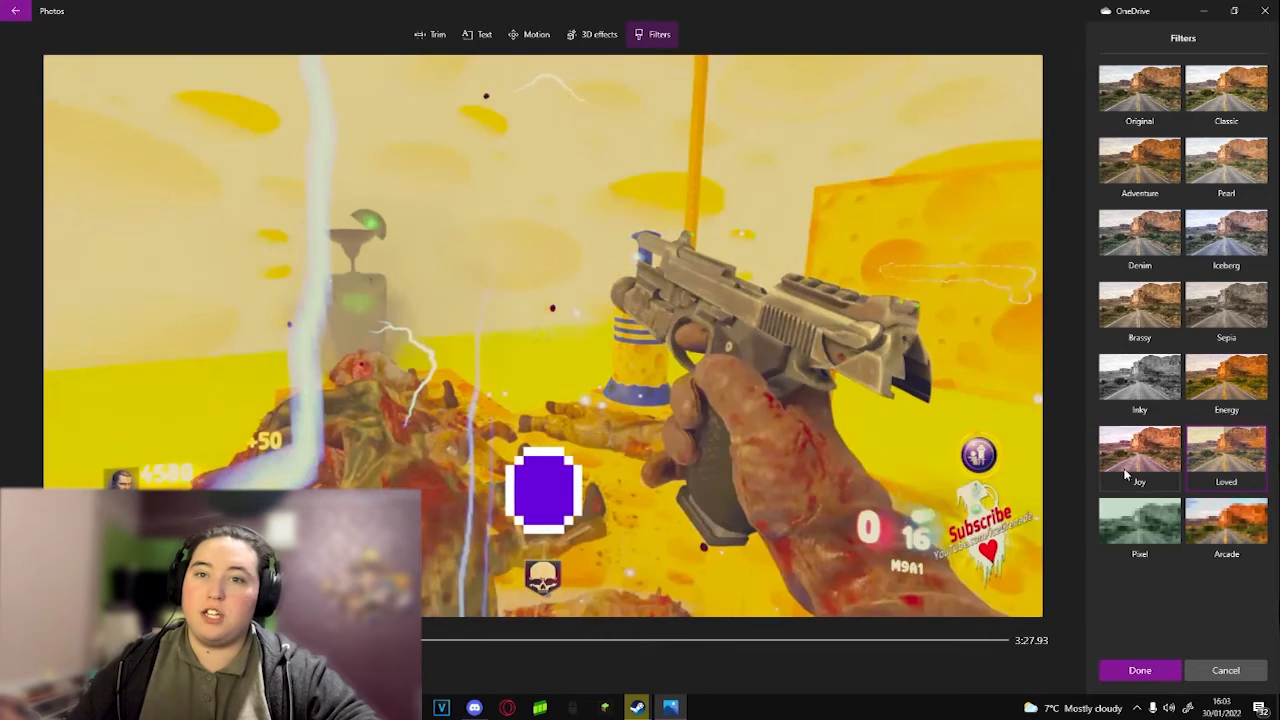
left_click(1140, 450)
left_click(1140, 378)
left_click(1140, 308)
left_click(1224, 295)
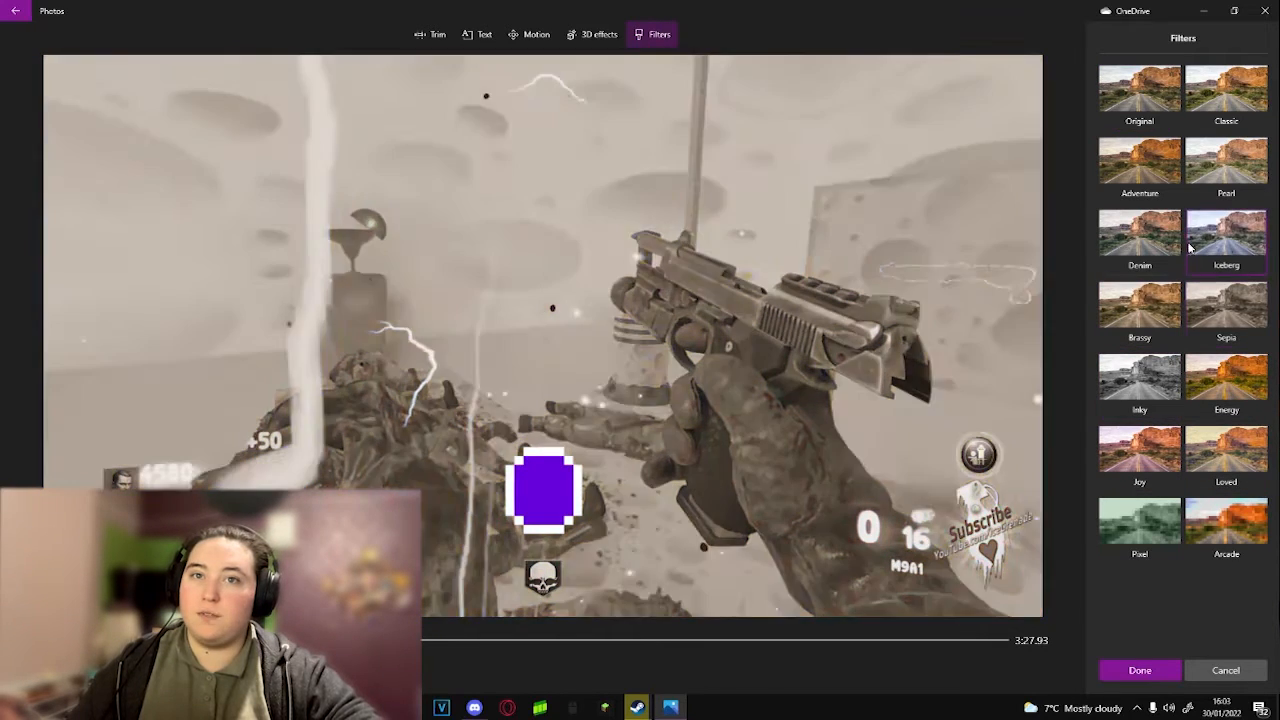
left_click(1153, 387)
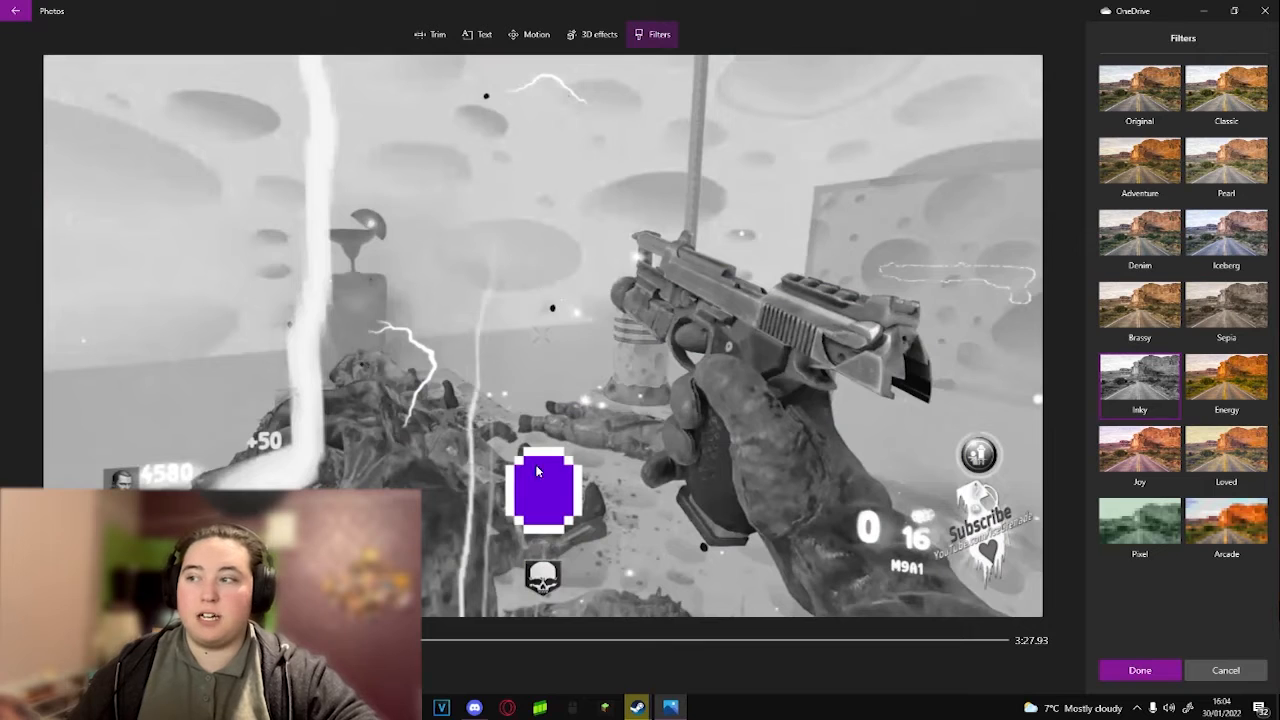
left_click(1232, 400)
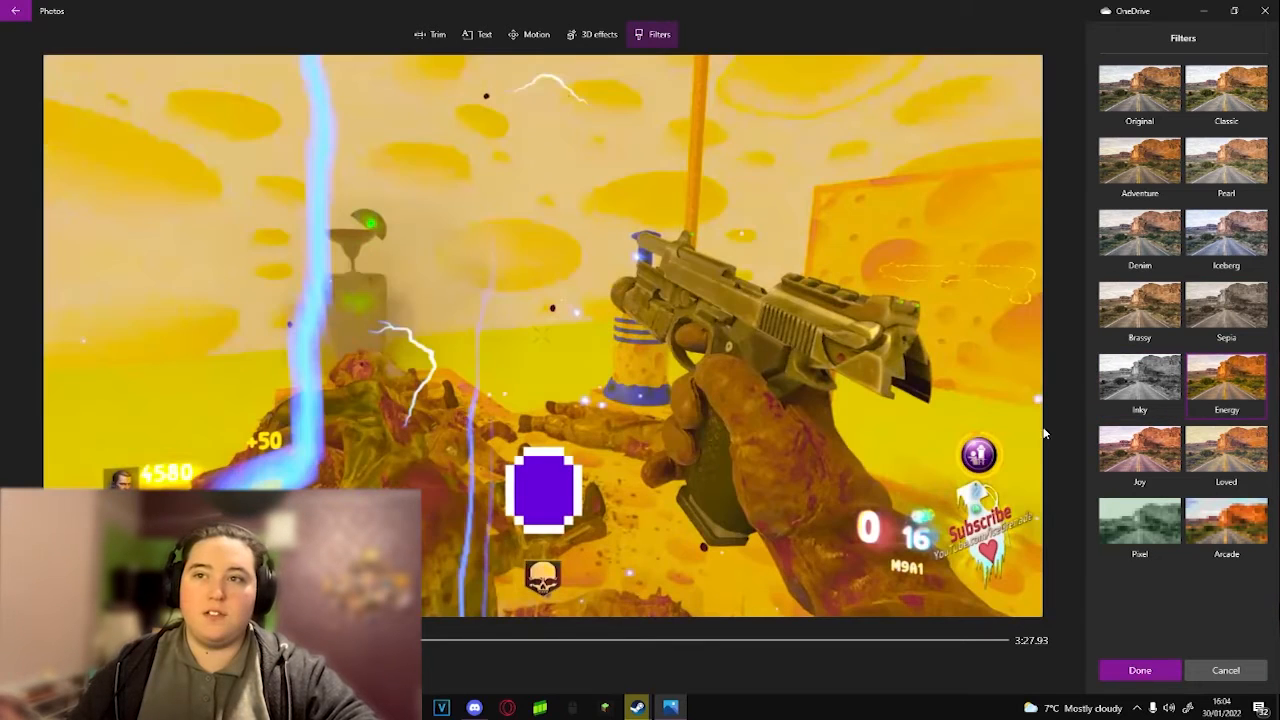
left_click(1140, 670)
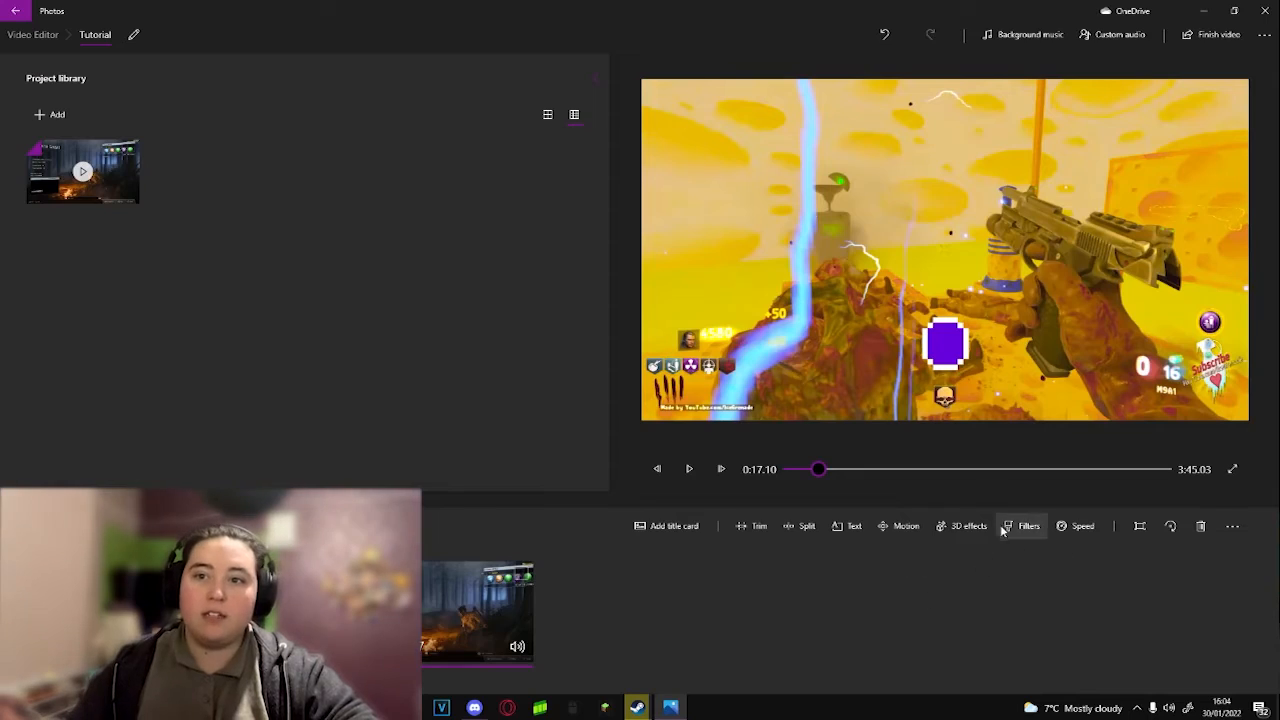
left_click(1025, 526)
left_click(1226, 670)
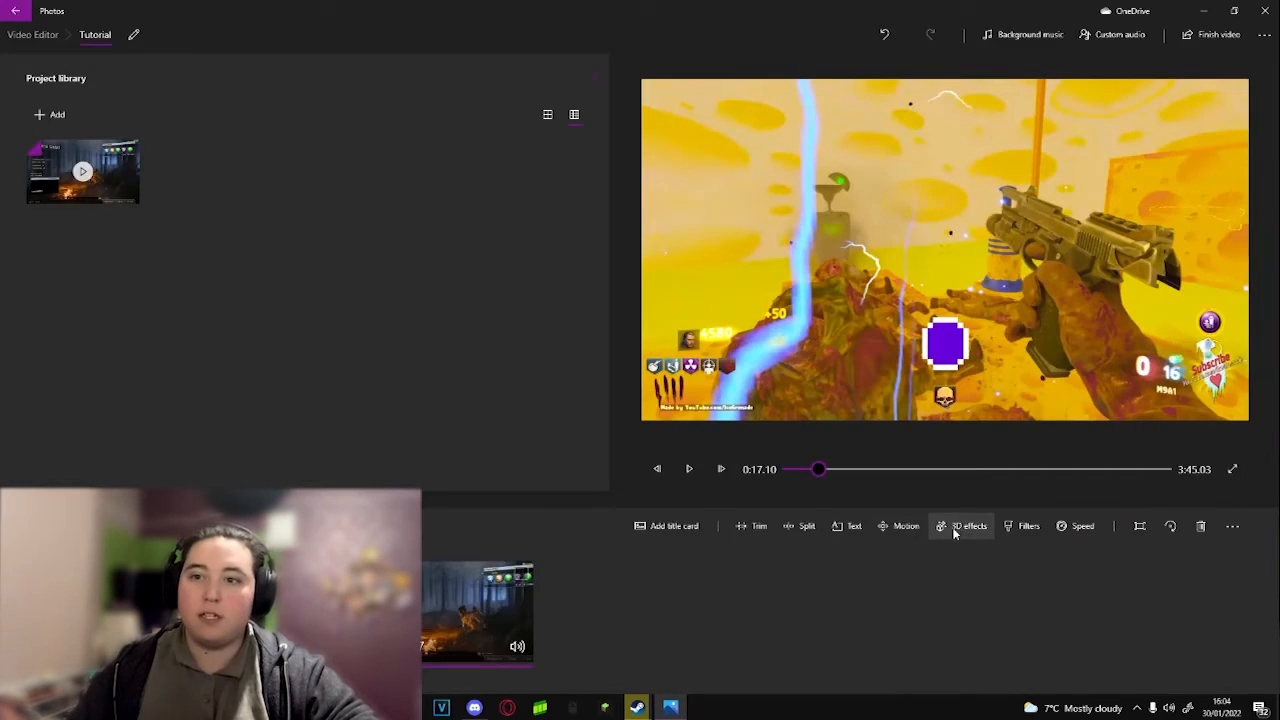
Step: Add the Breaking news 3D effect near the weapon in the gameplay clip, lower its volume to about 4, and play the result
left_click(945, 530)
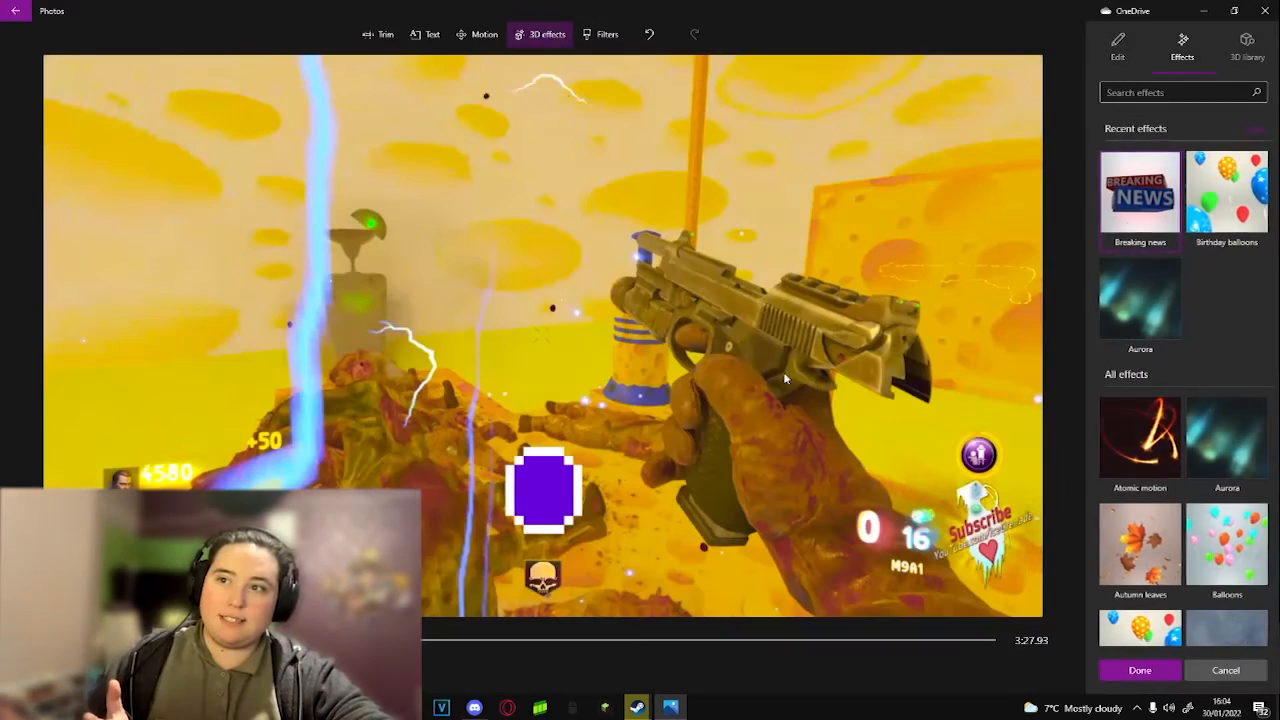
left_click_drag(1140, 192, 731, 350)
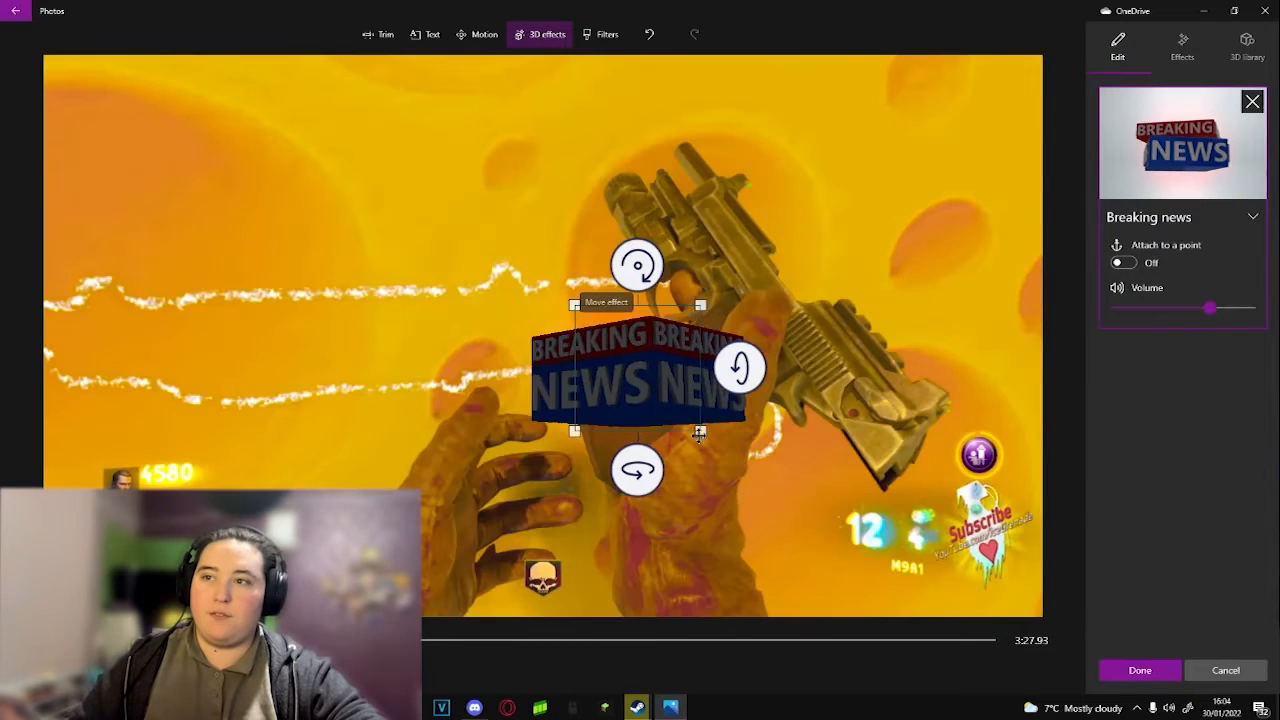
left_click_drag(700, 433, 803, 443)
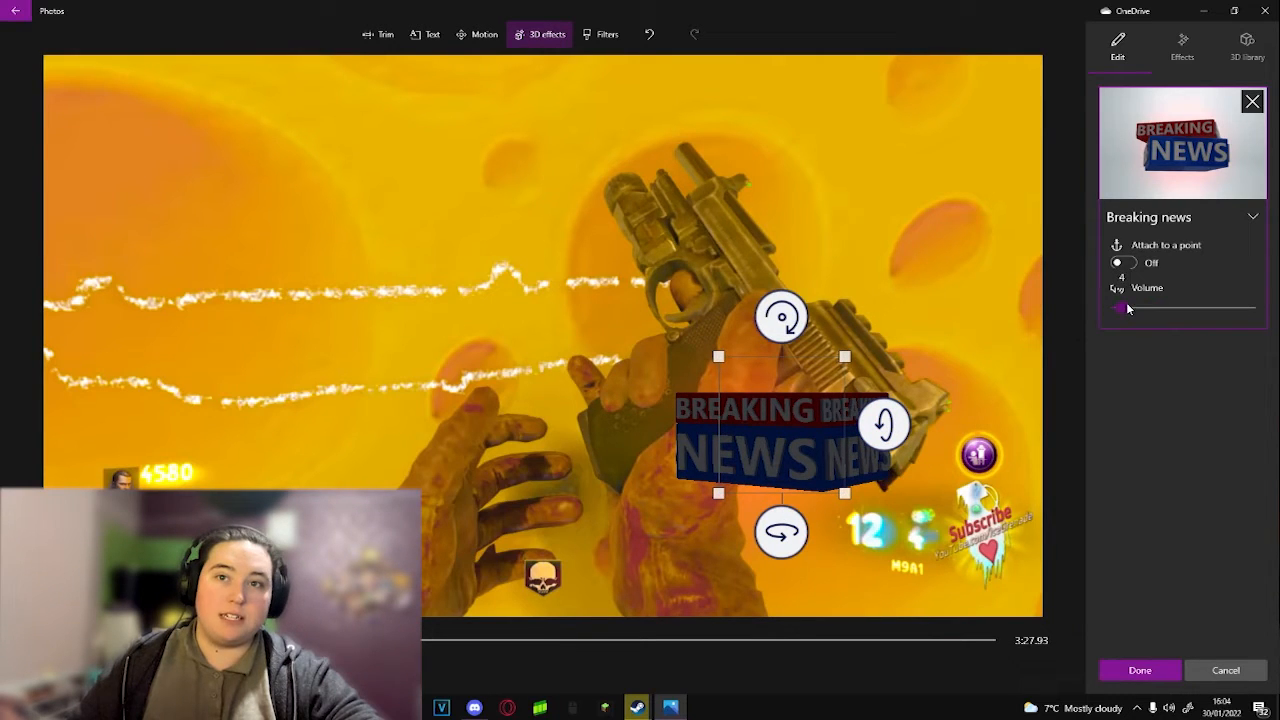
left_click(1140, 670)
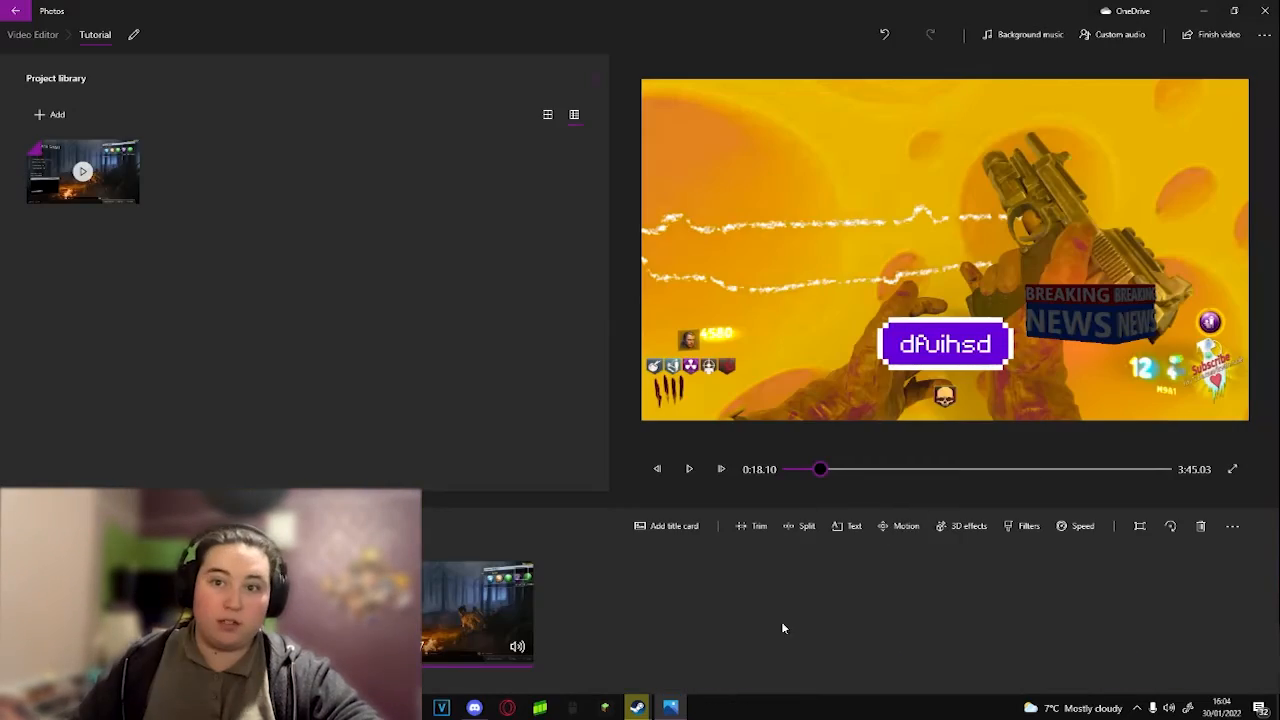
left_click(689, 469)
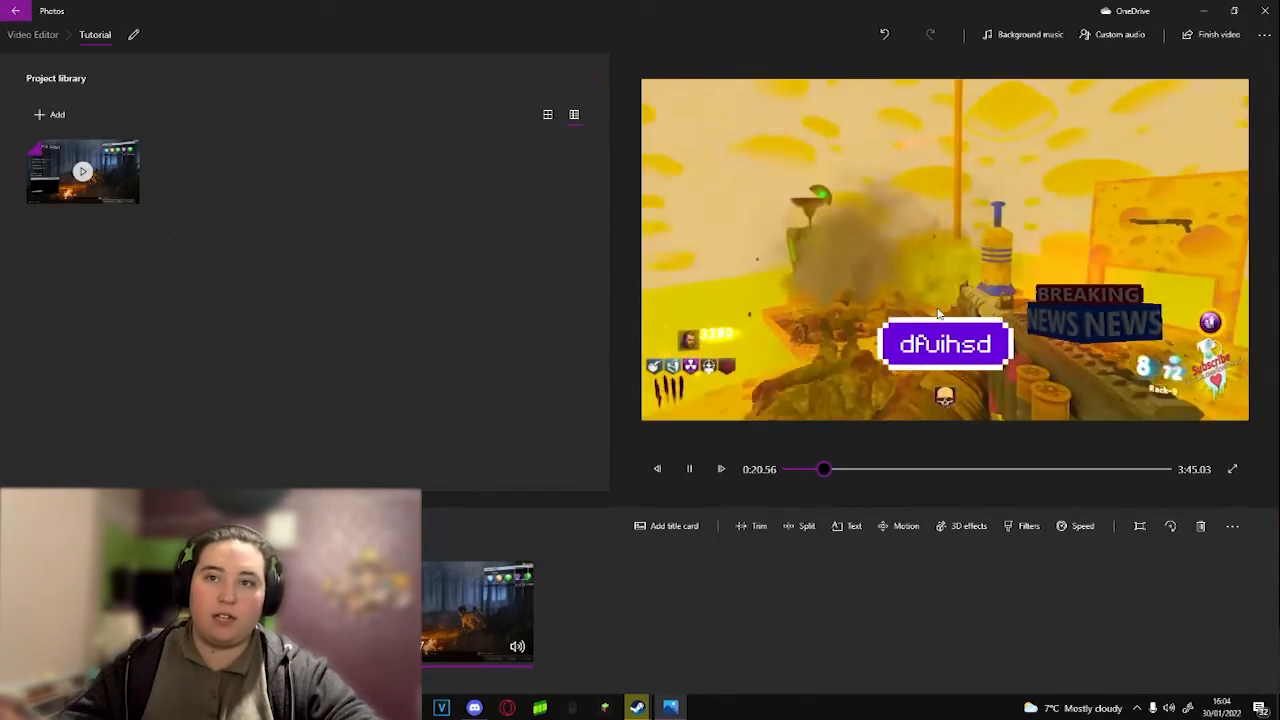
Step: Look through the built-in background music tracks and leave the list without choosing one
left_click(1030, 34)
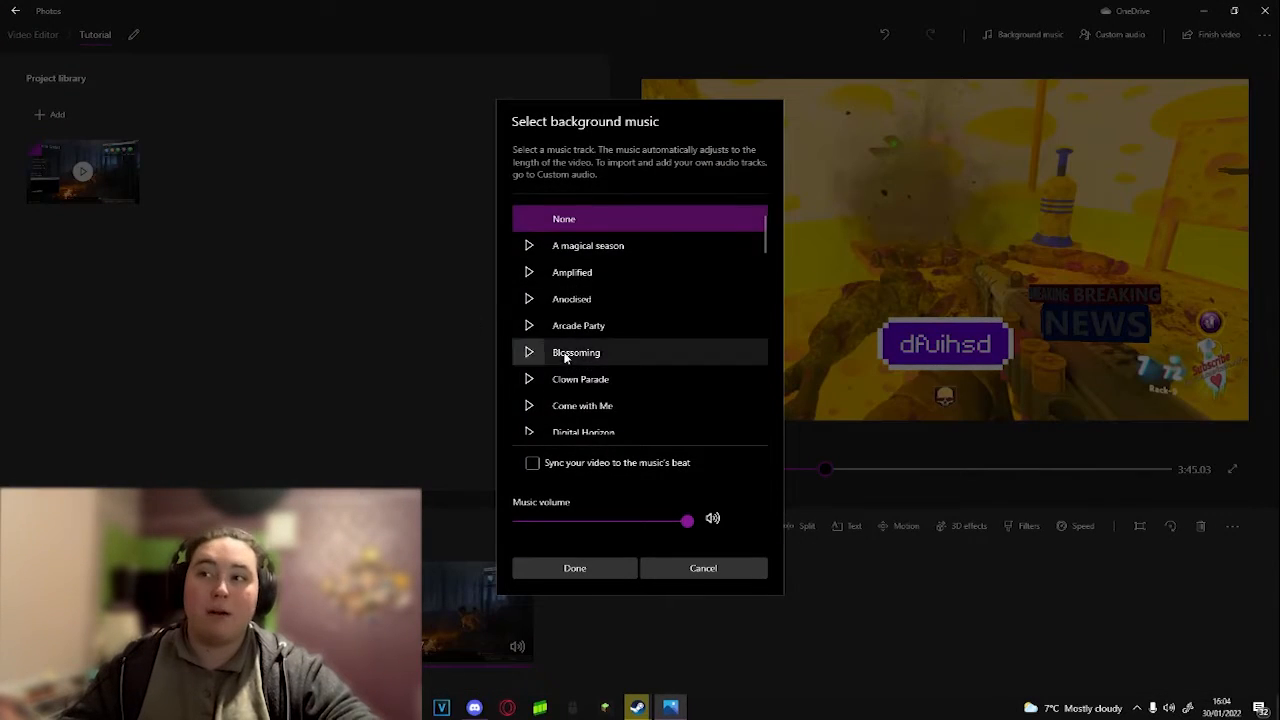
scroll(577, 270, "down", 3)
scroll(577, 270, "down", 15)
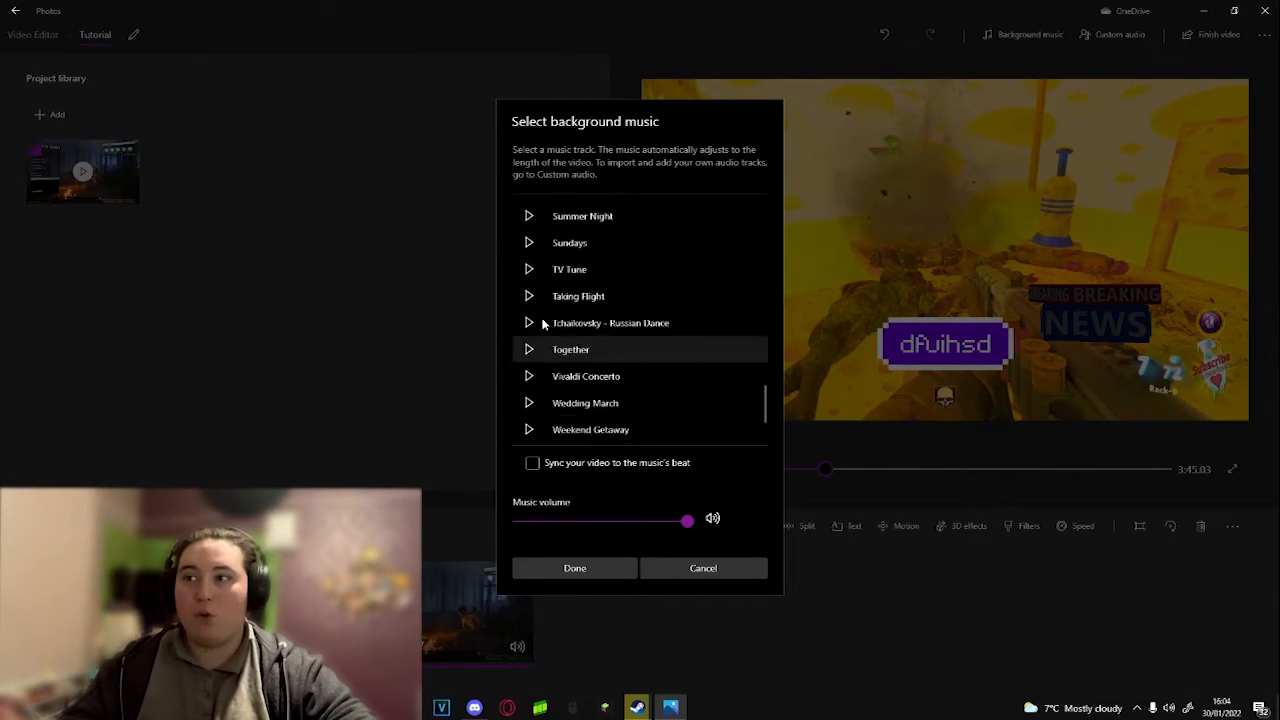
left_click(704, 569)
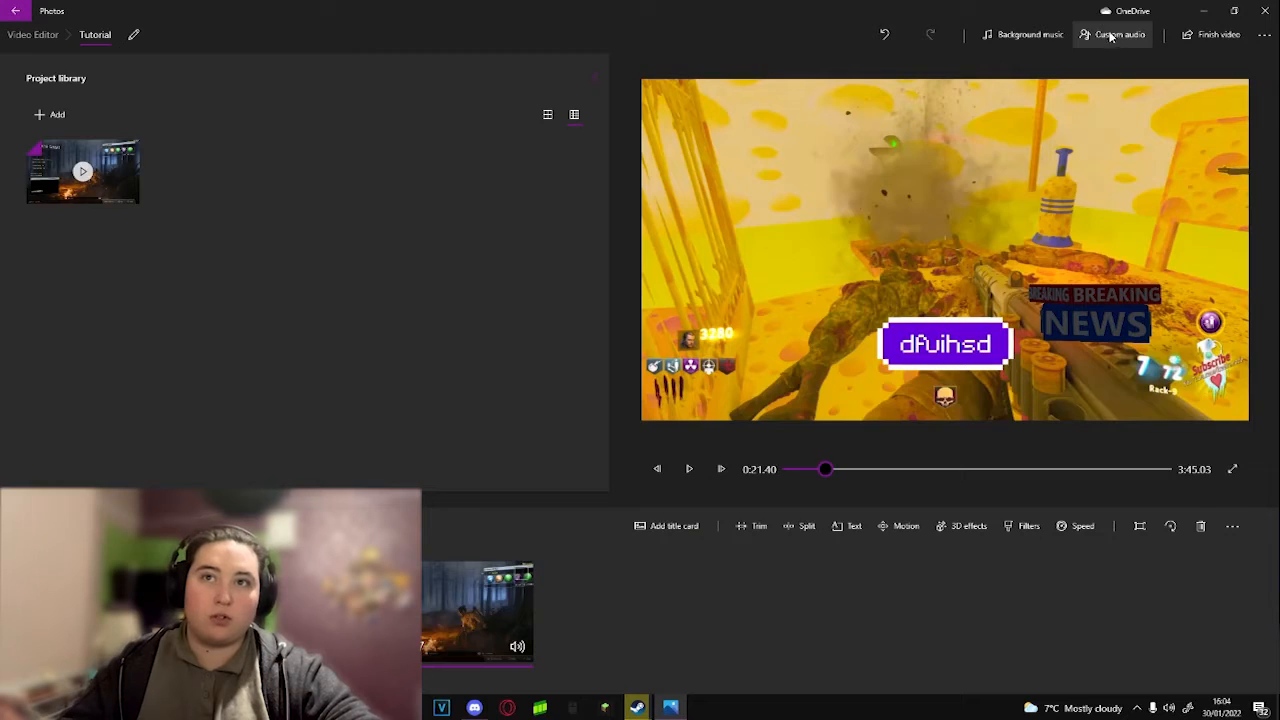
Step: Start adding a custom audio file and browse the drives and folders it can be imported from
left_click(1109, 35)
left_click(1186, 70)
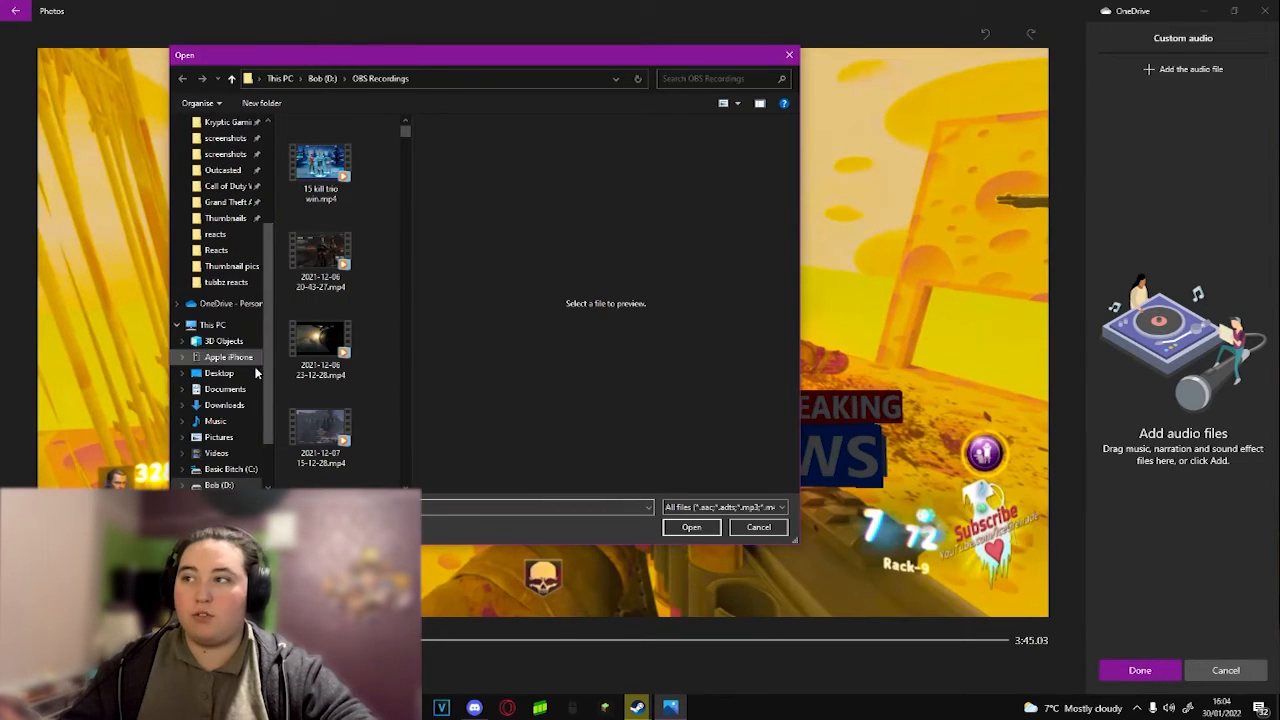
scroll(251, 437, "down", 2)
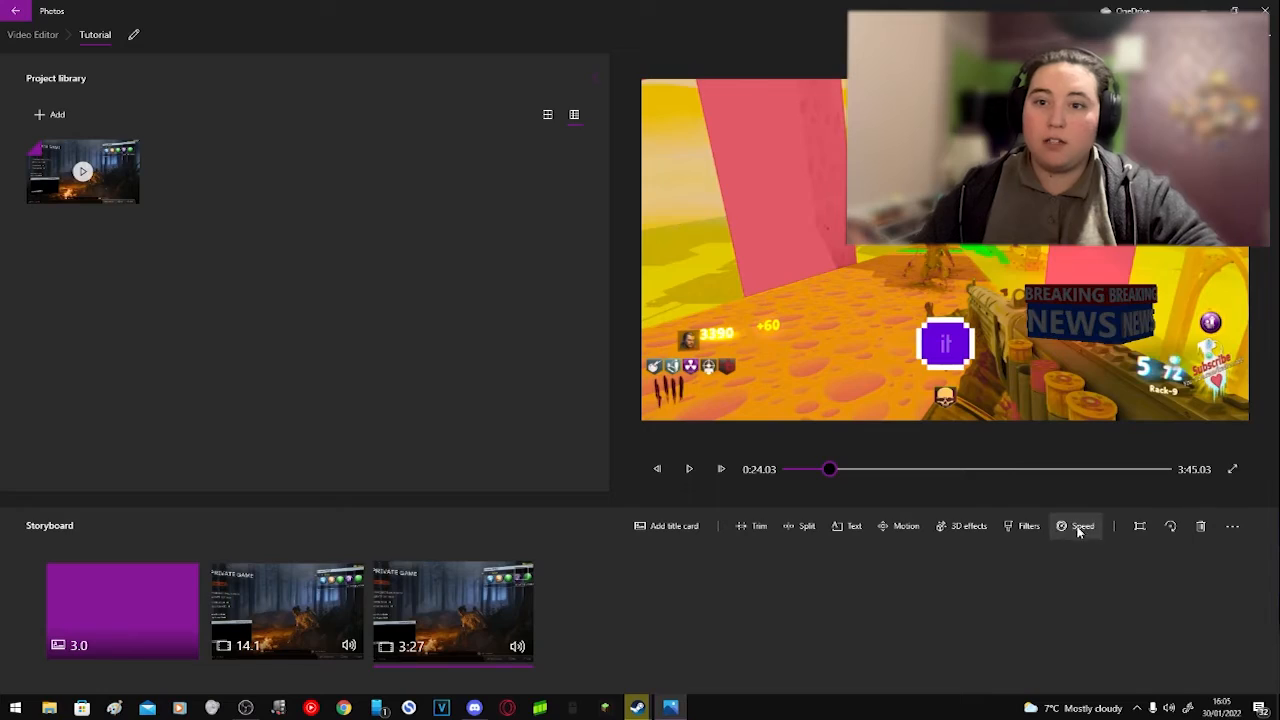
Step: Slow down the last storyboard clip so it lasts 5:11, and check its frame-fitting options
left_click(1078, 526)
left_click(1027, 479)
left_click(1086, 591)
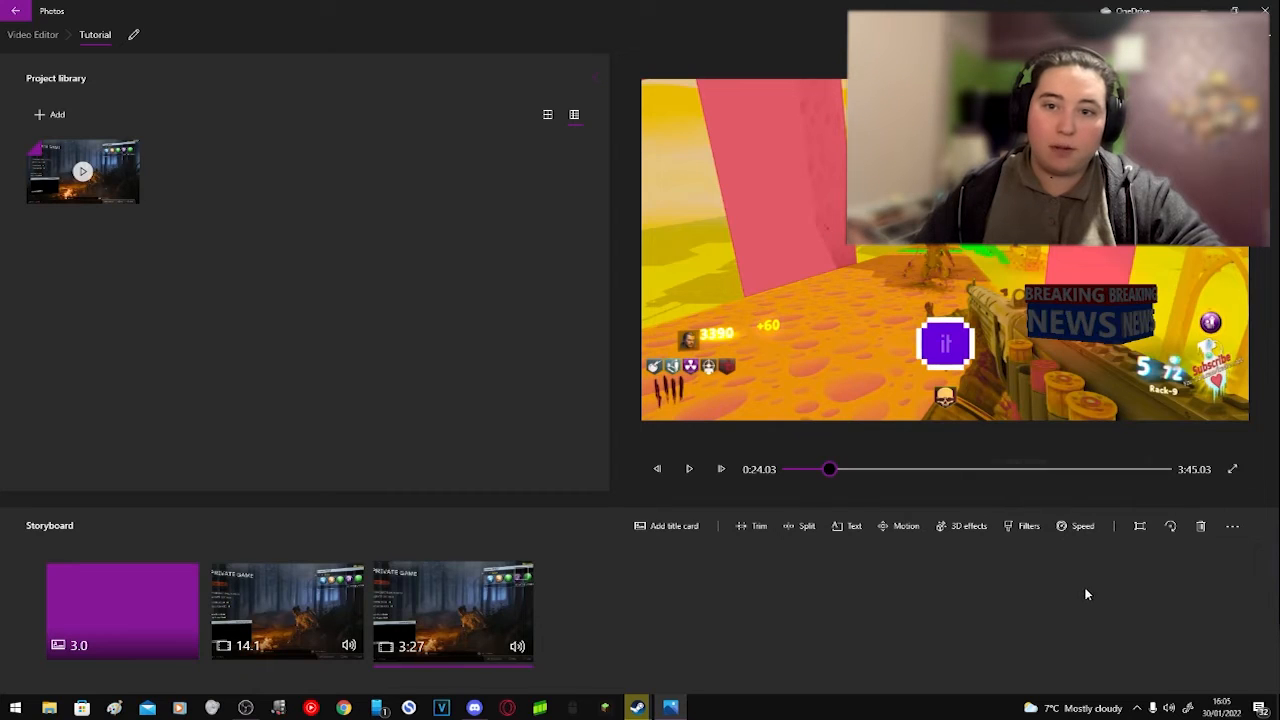
left_click(1139, 526)
left_click(1109, 475)
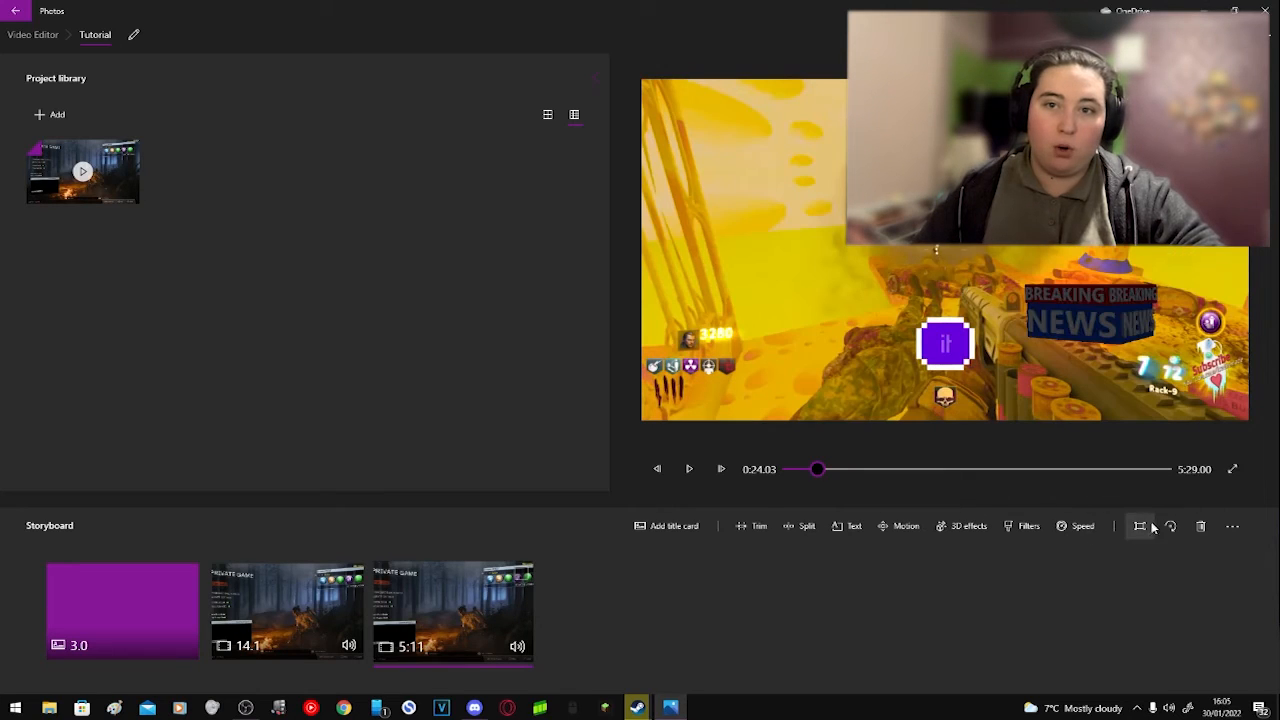
left_click(1138, 526)
left_click(1142, 505)
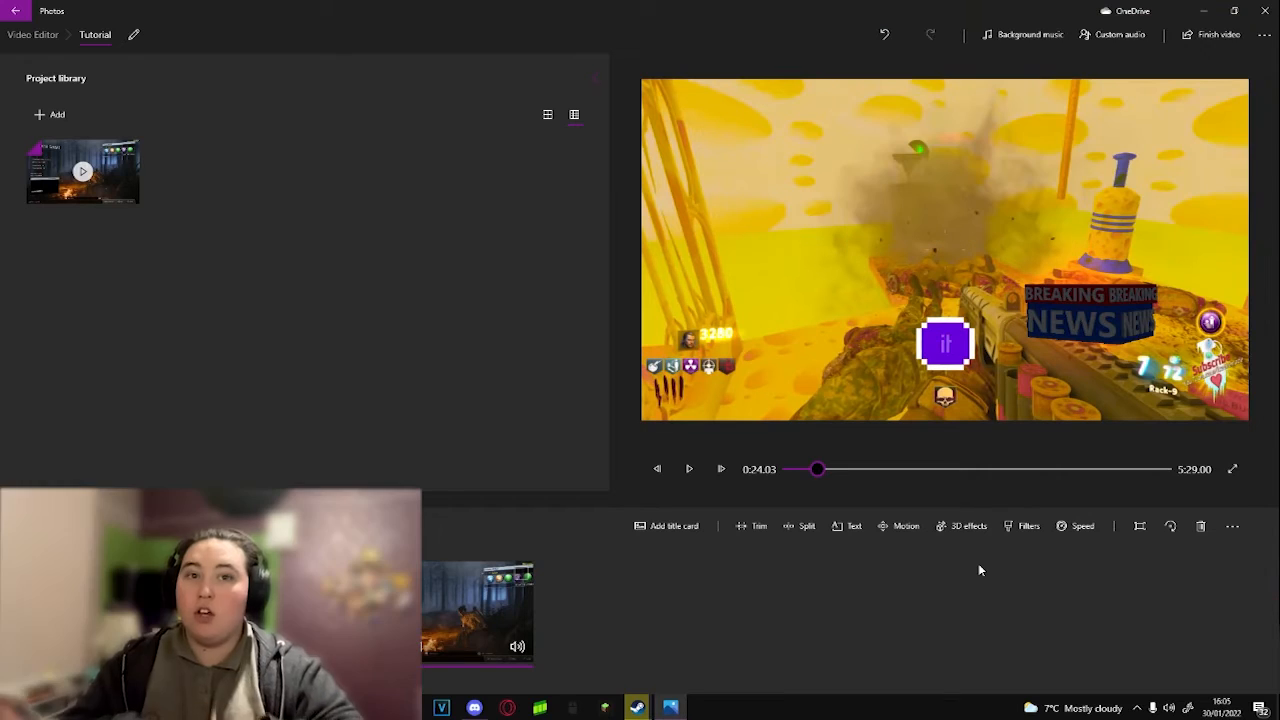
Step: Export the finished video in Medium 720p quality as Tutorial.mp4 in the Renders folder
left_click(1203, 38)
left_click(684, 334)
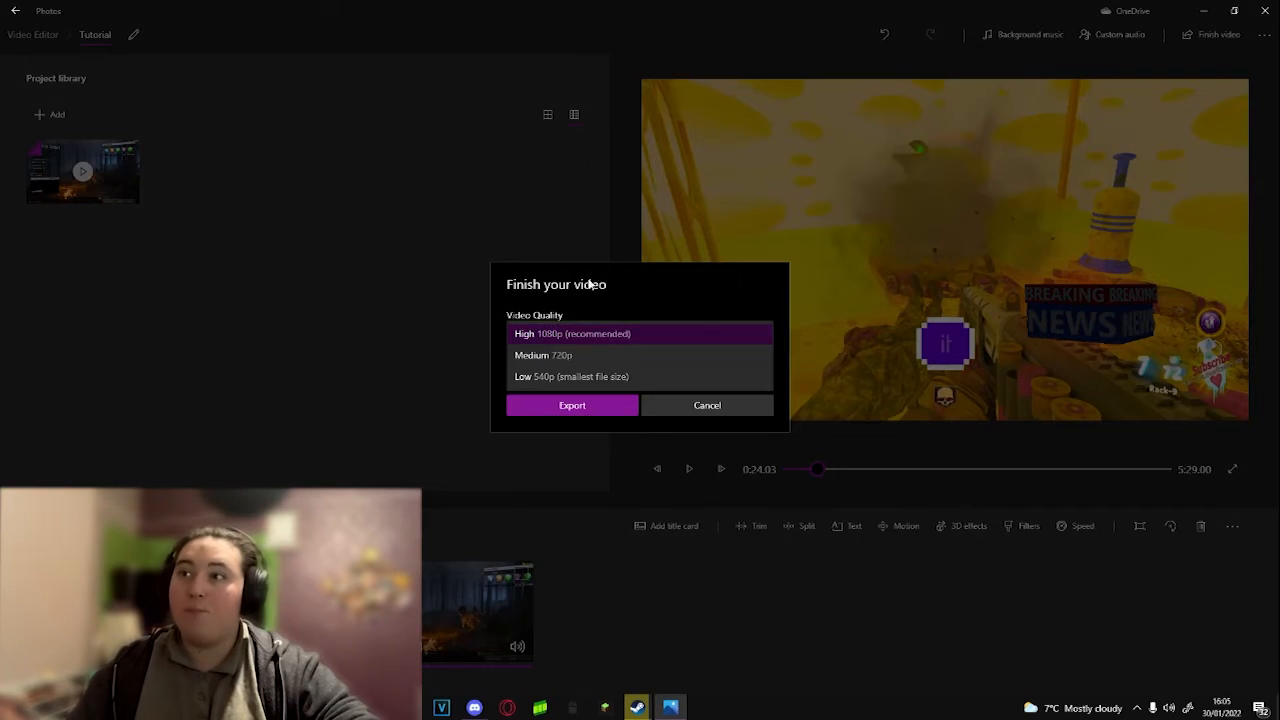
left_click(538, 355)
left_click(544, 370)
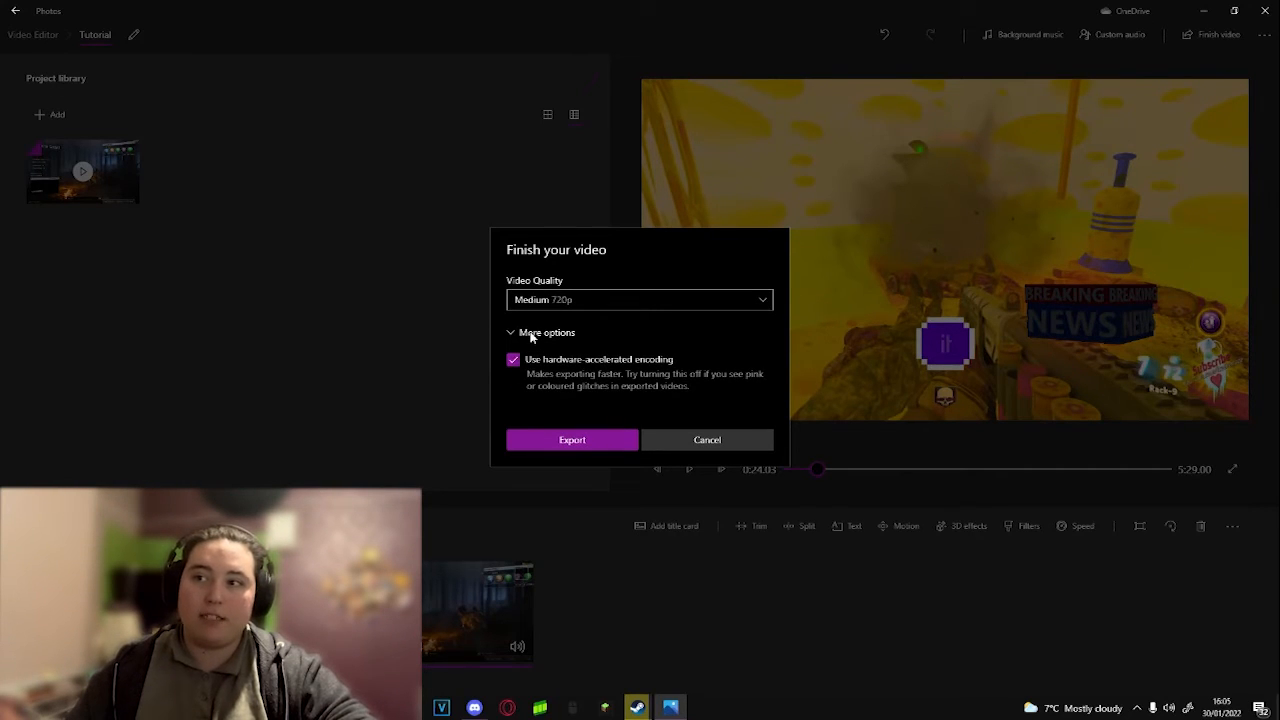
left_click(530, 334)
left_click(588, 404)
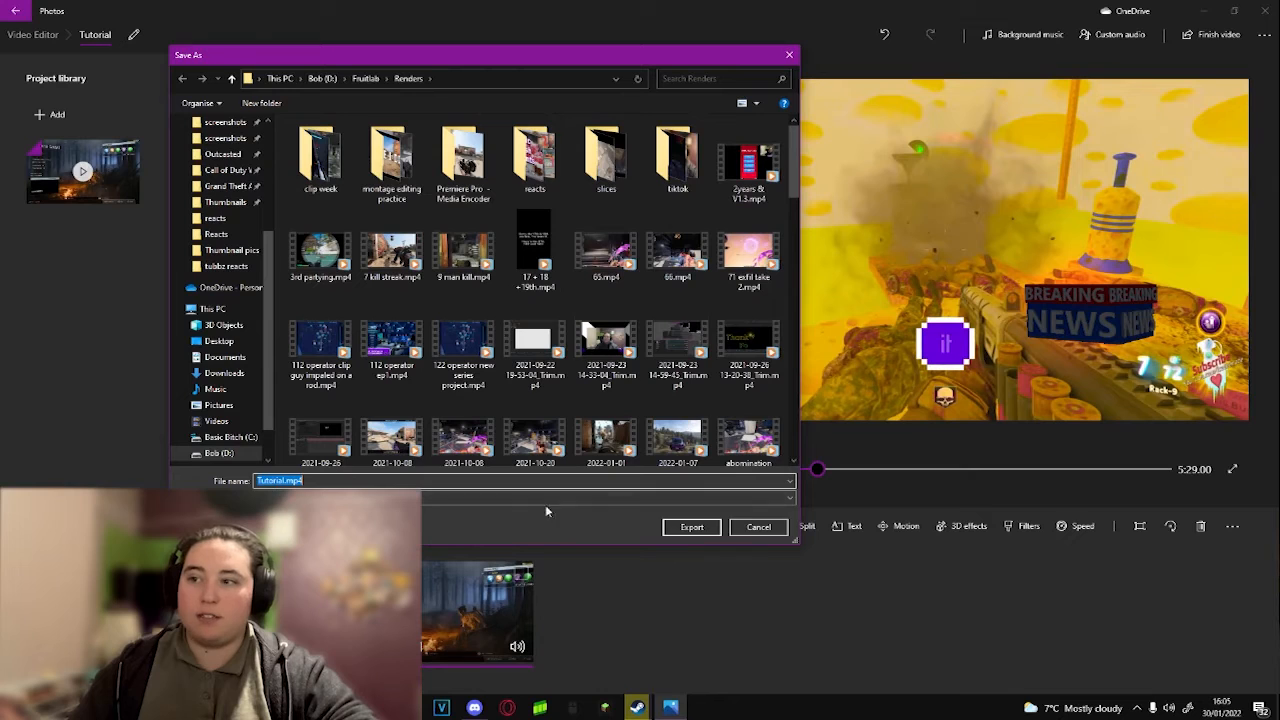
left_click(692, 526)
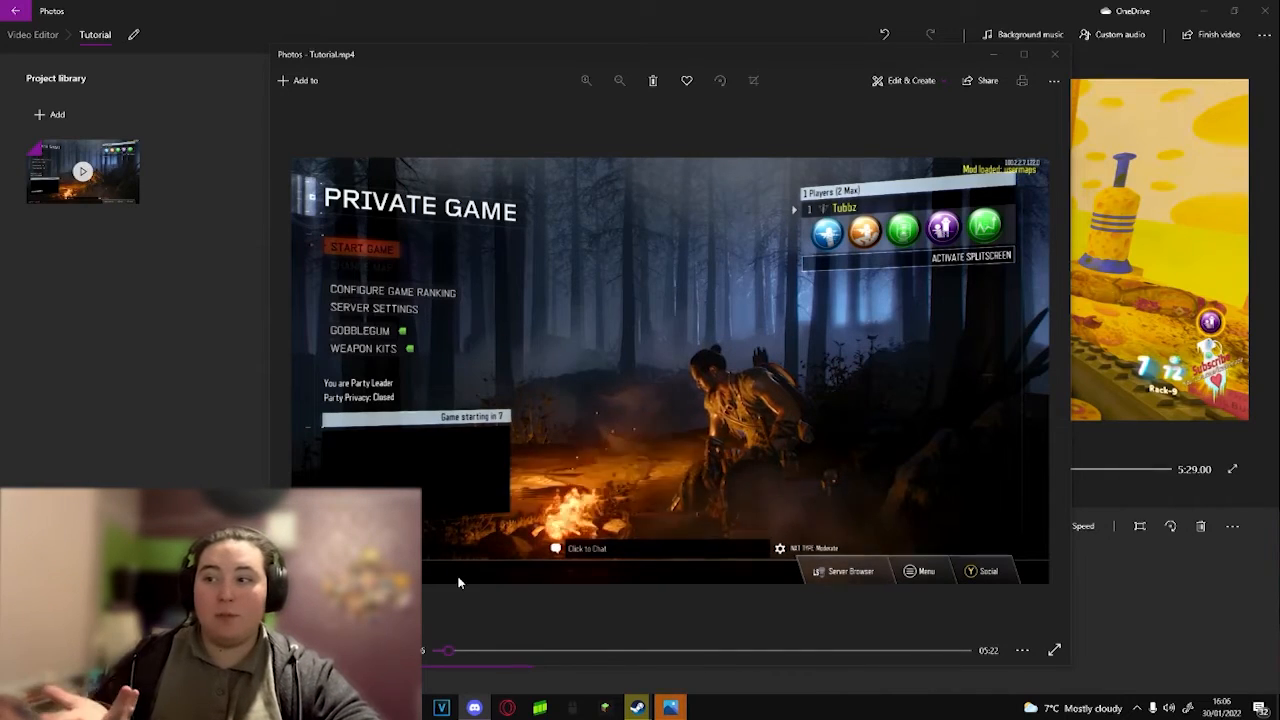
Step: Review the exported Tutorial.mp4 from its title card through the text and 3D effect to the end
left_click_drag(450, 652, 428, 651)
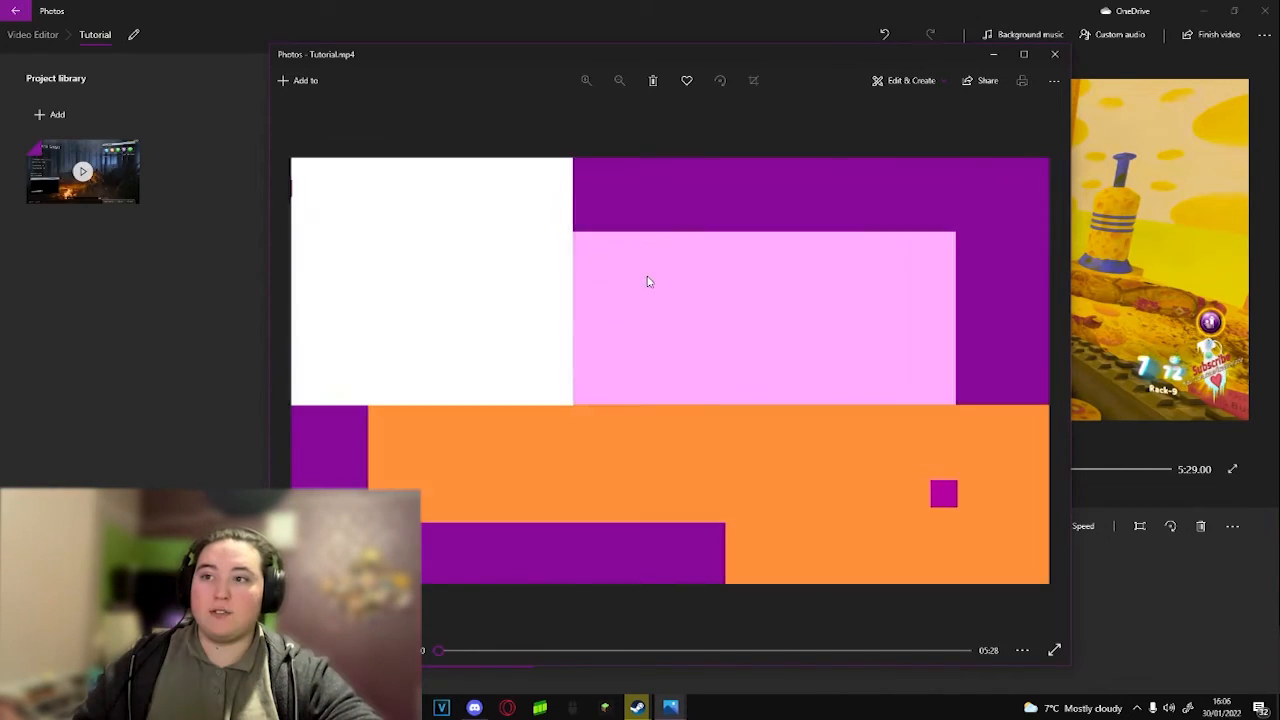
left_click(579, 650)
left_click_drag(579, 650, 467, 655)
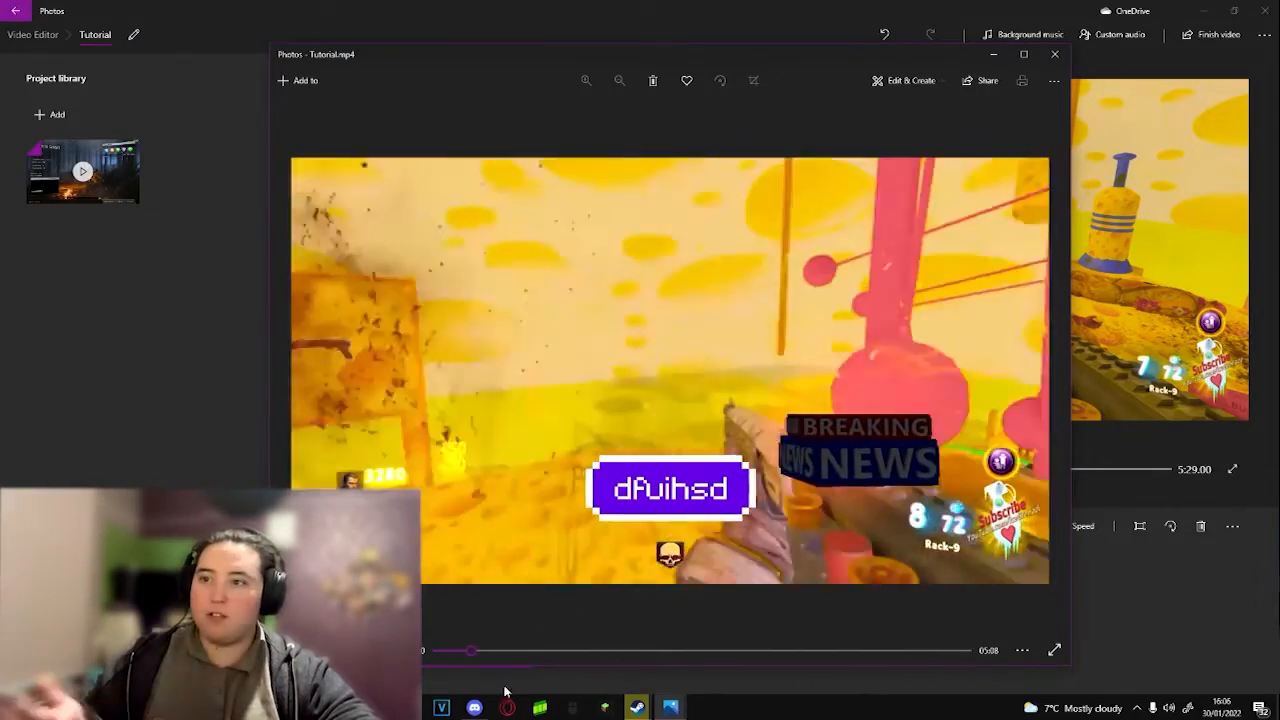
left_click(574, 648)
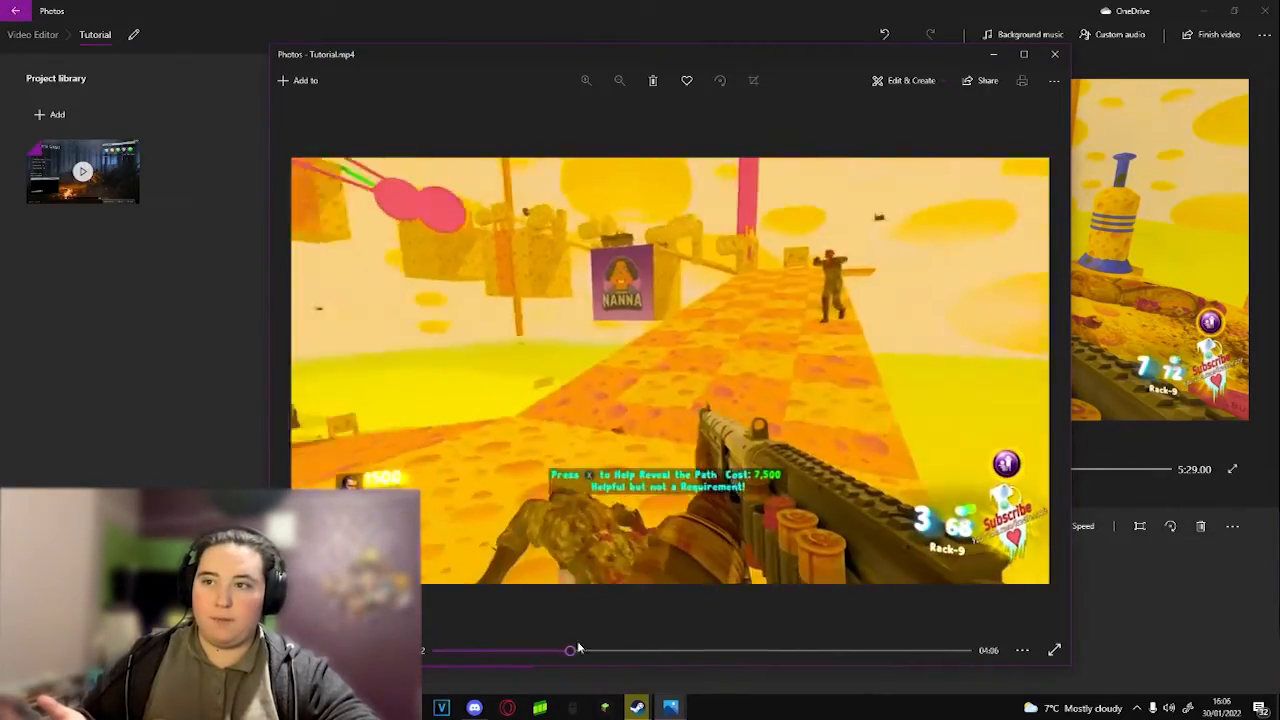
left_click(631, 649)
left_click_drag(631, 649, 966, 652)
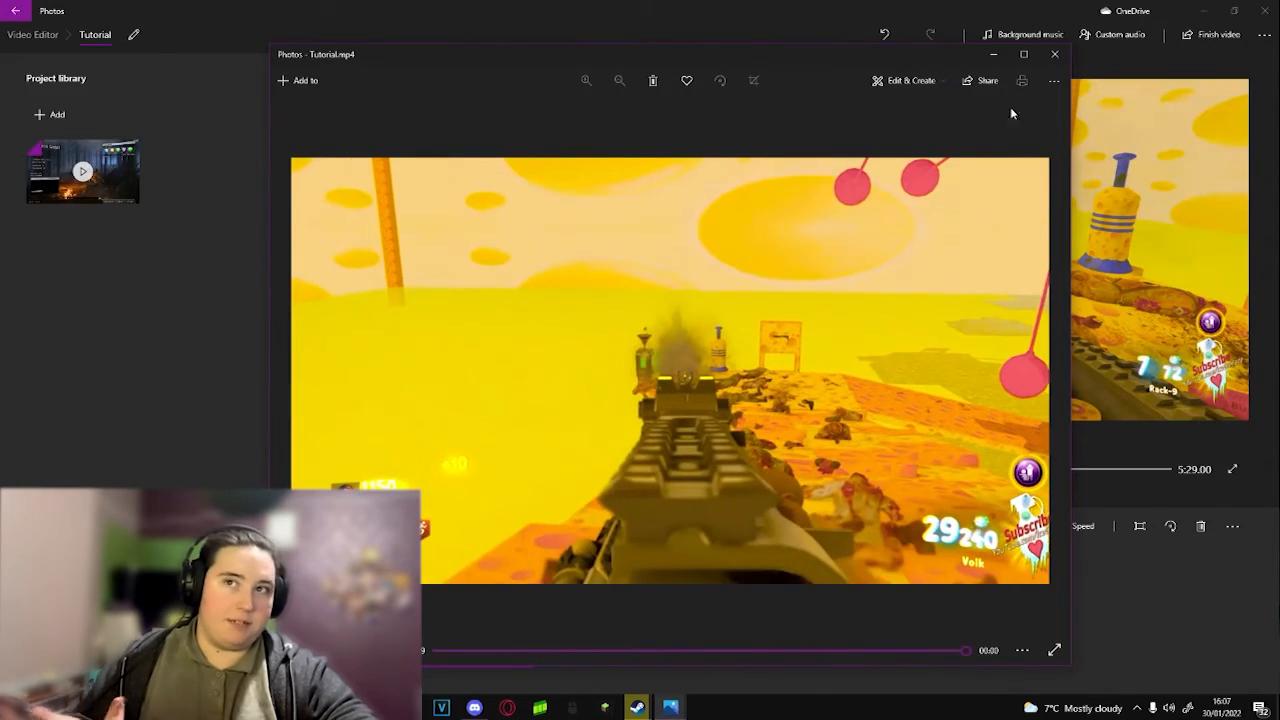